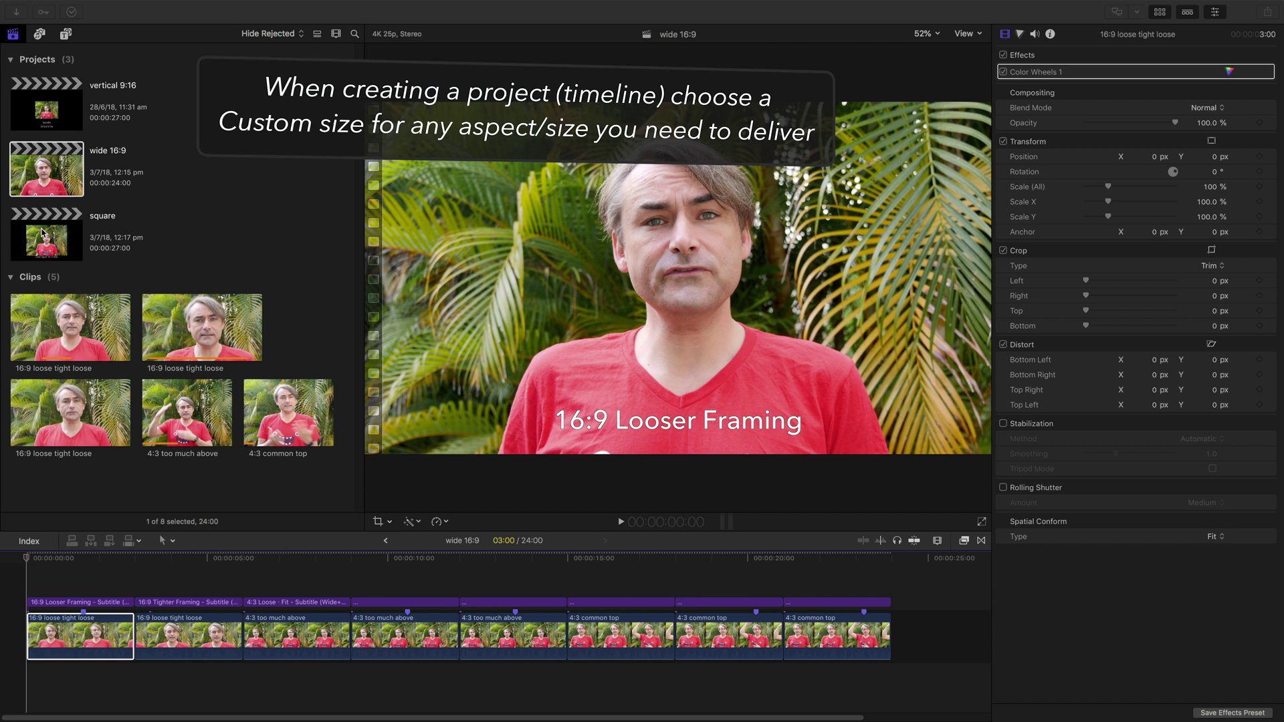
Step: Compare the two 16:9 framing clips, then land on the pillarboxed 4:3 Loose · Fit clip
click(27, 559)
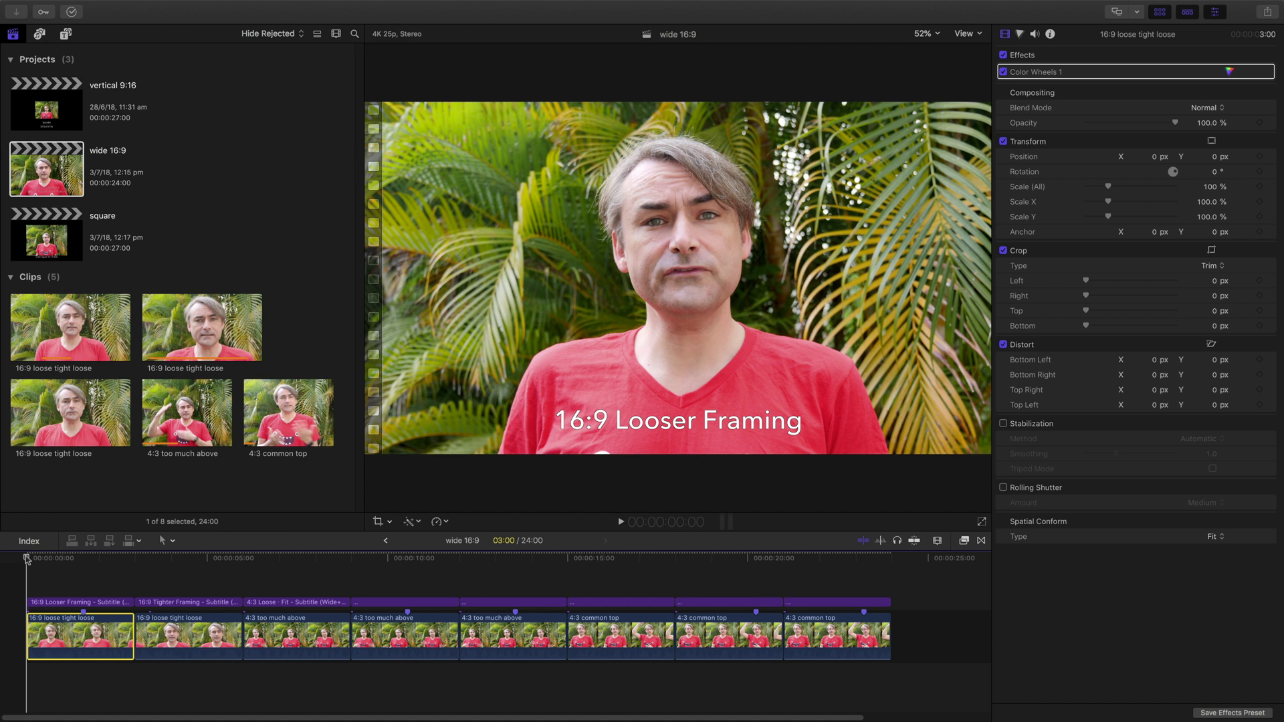
key(Down)
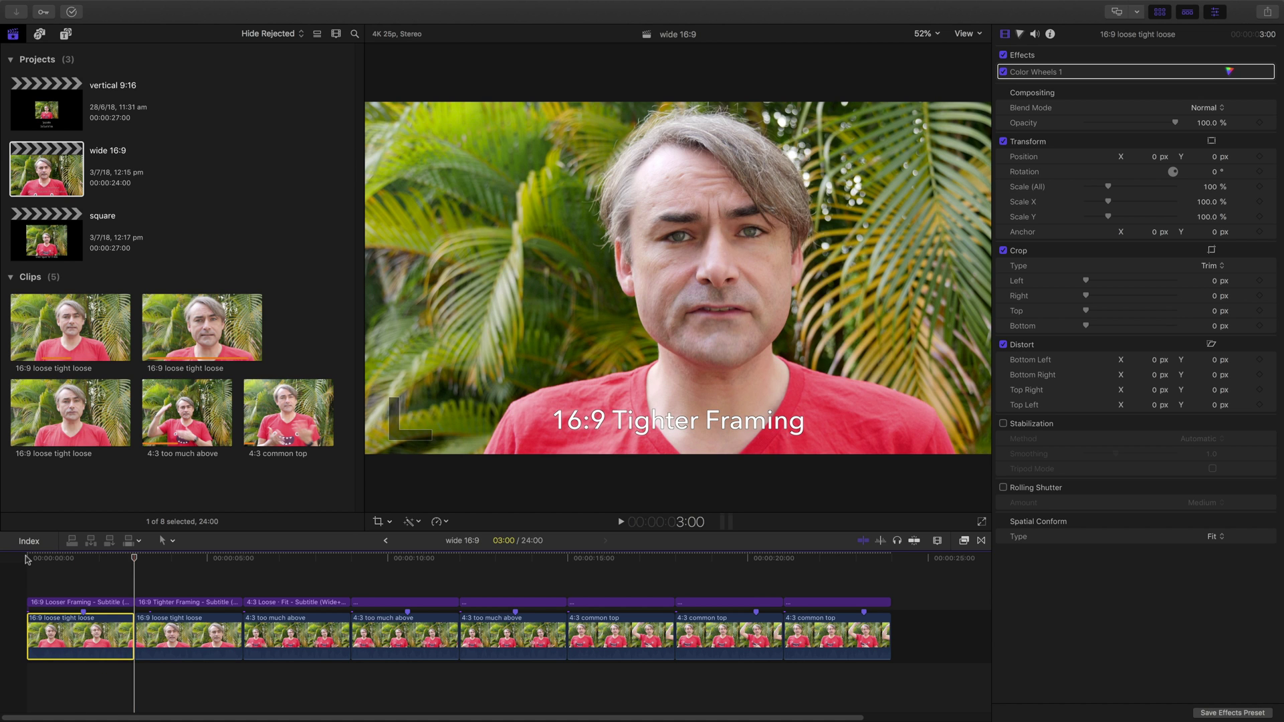
key(Up)
key(Down)
key(Up)
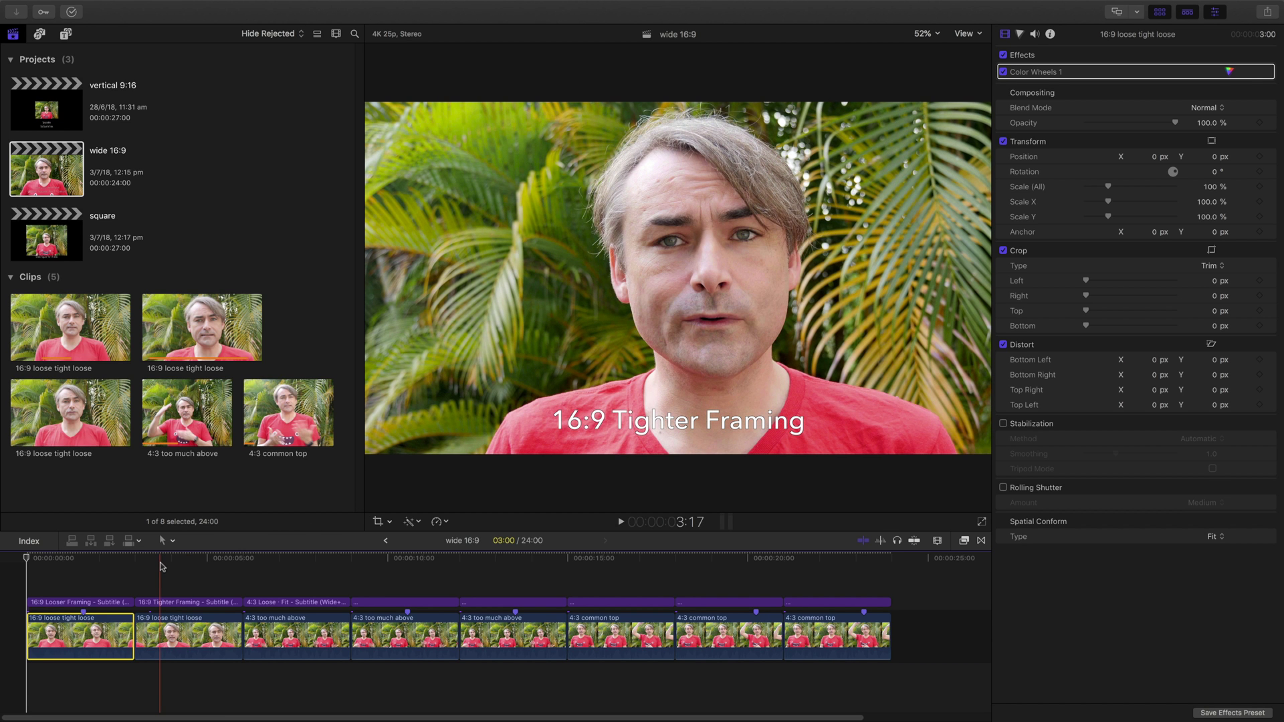
key(Down)
key(Down)
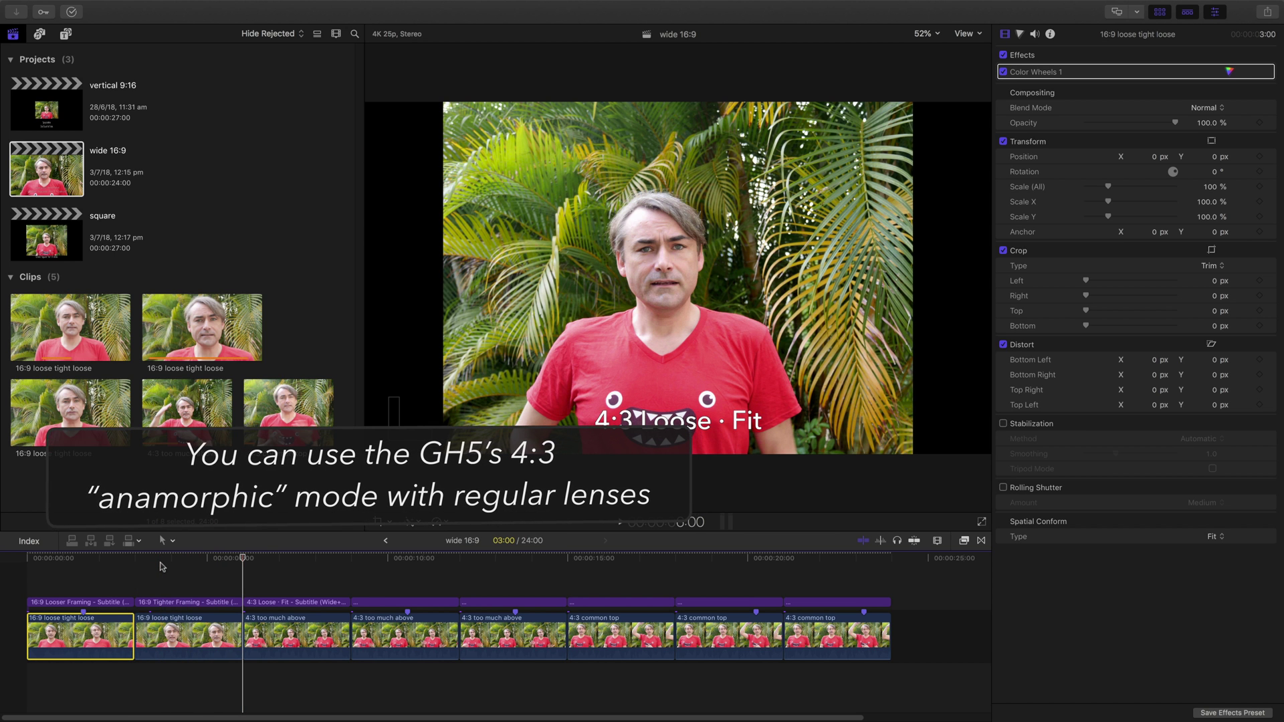
Step: Select the '4:3 too much above' clip and show its Video inspector properties
click(250, 636)
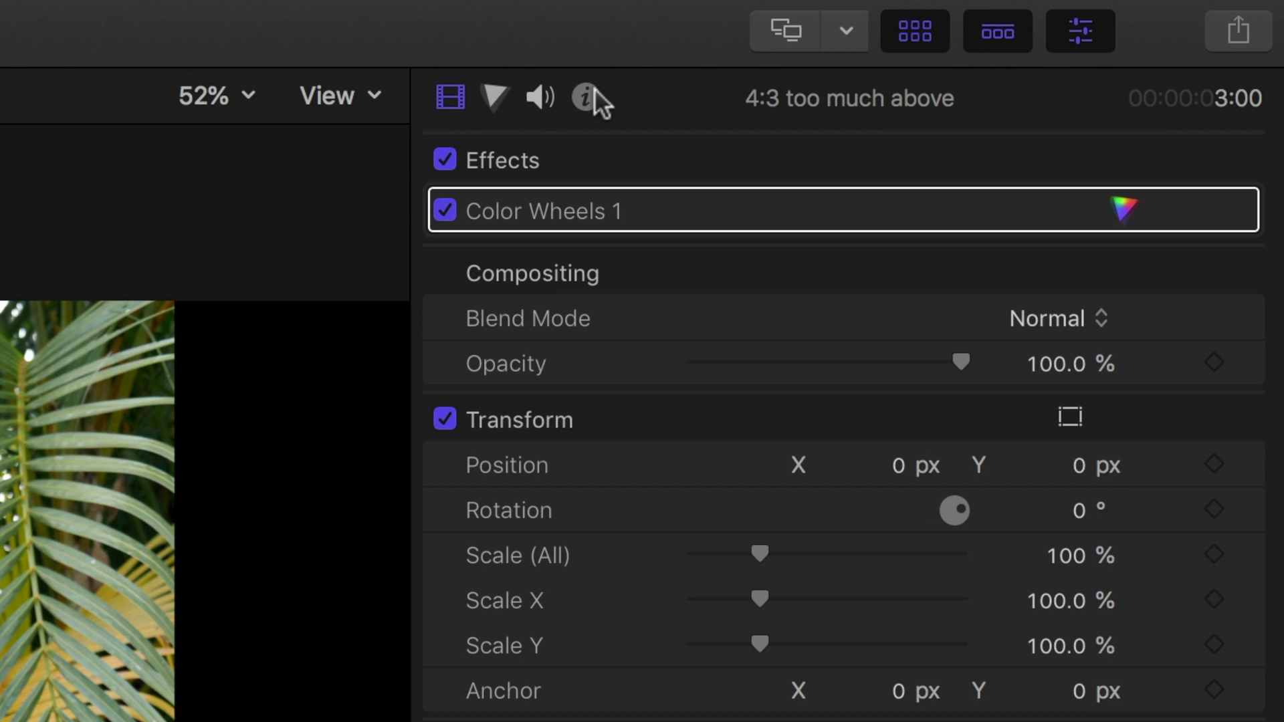
click(586, 98)
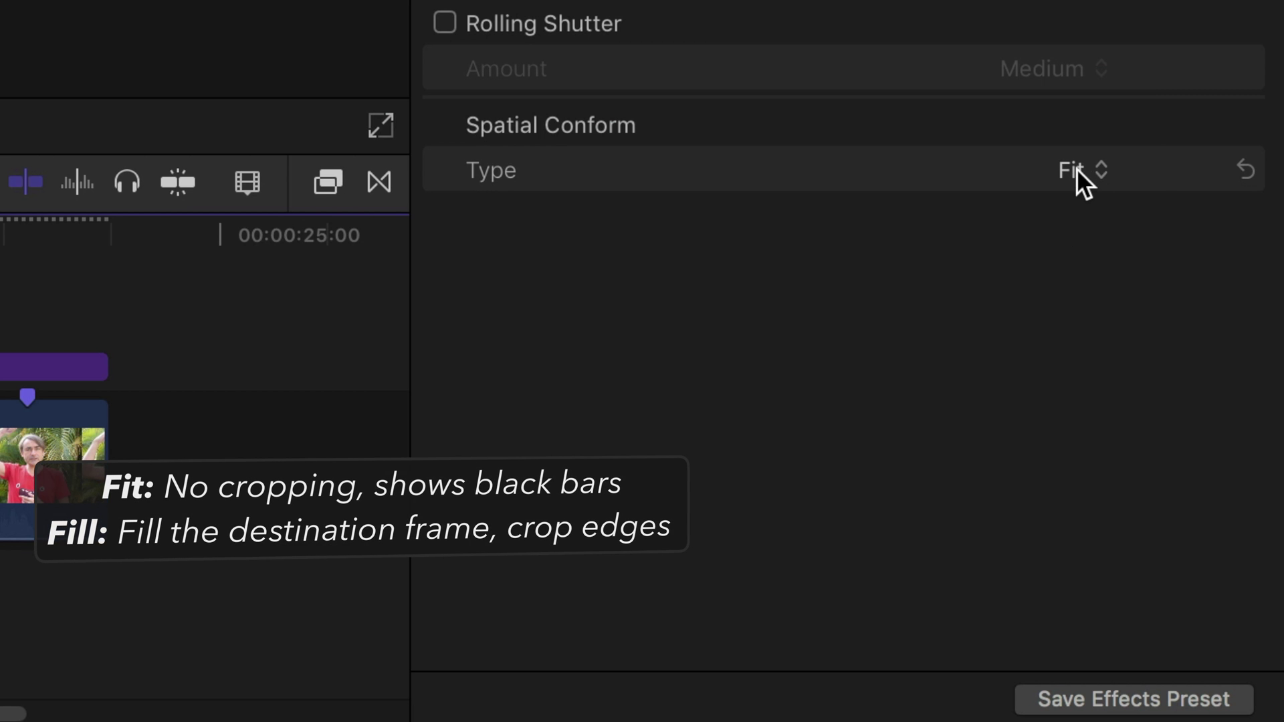
click(1079, 173)
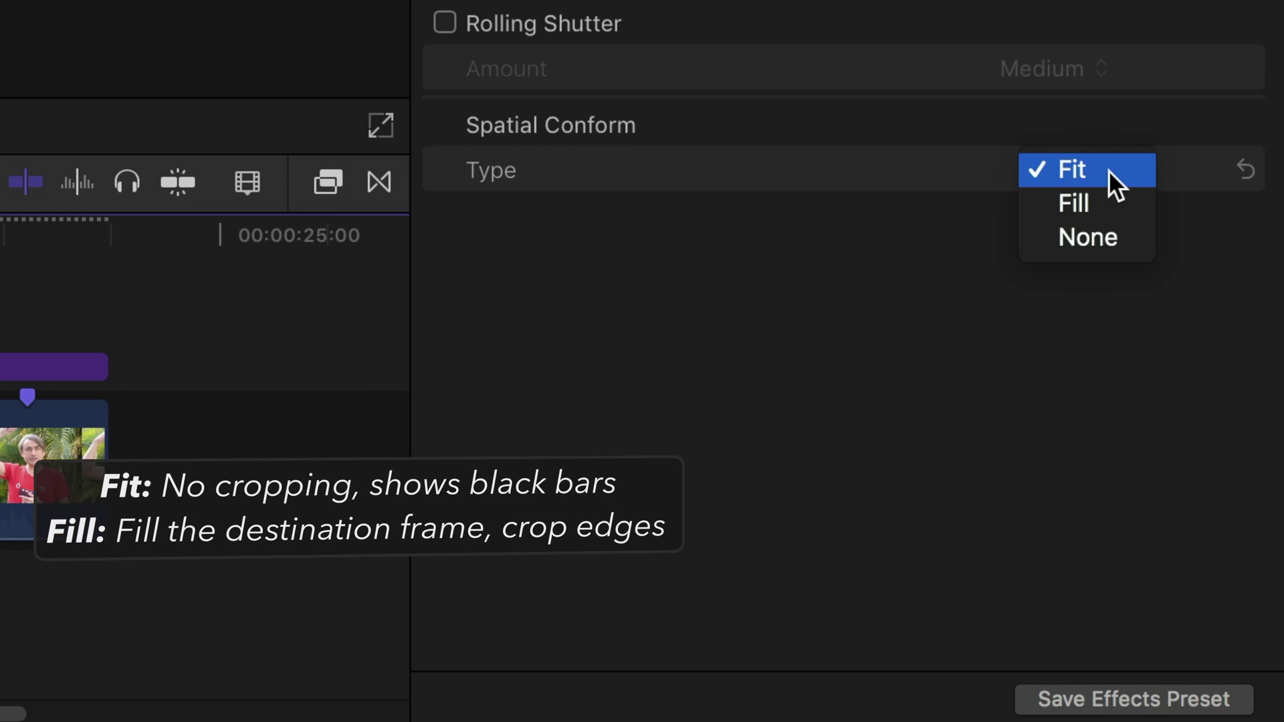
click(1117, 121)
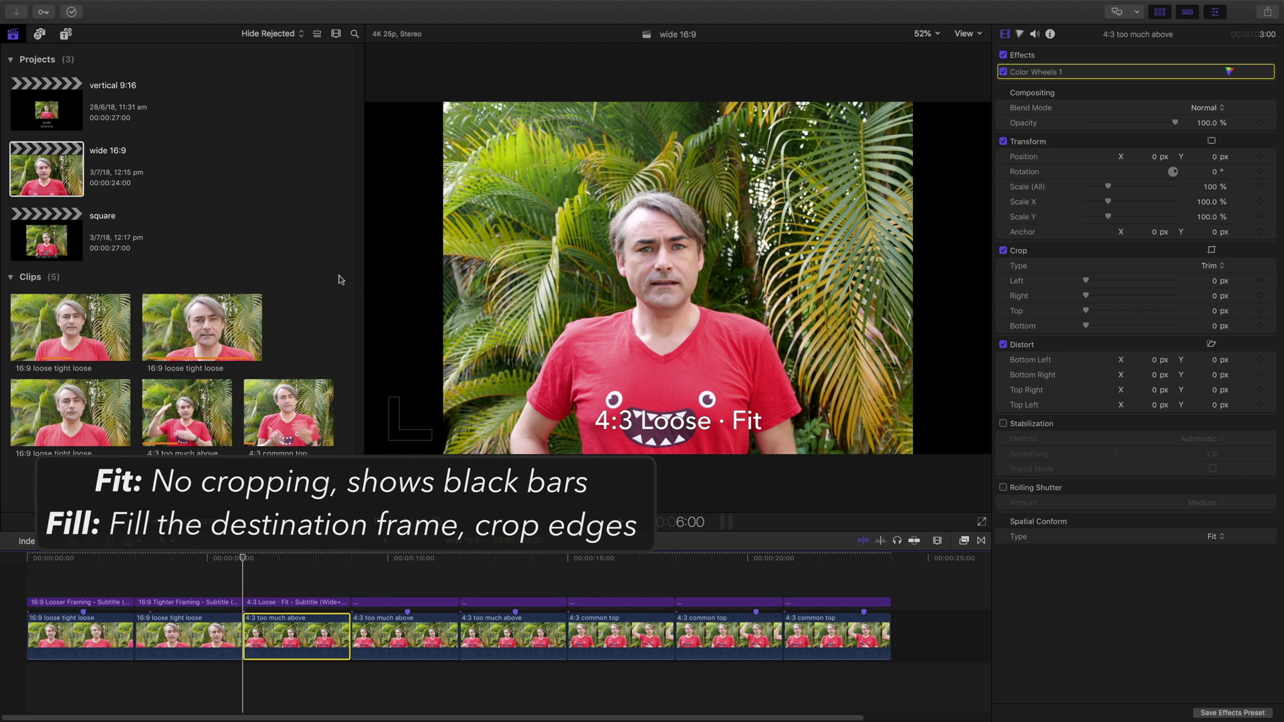
key(Down)
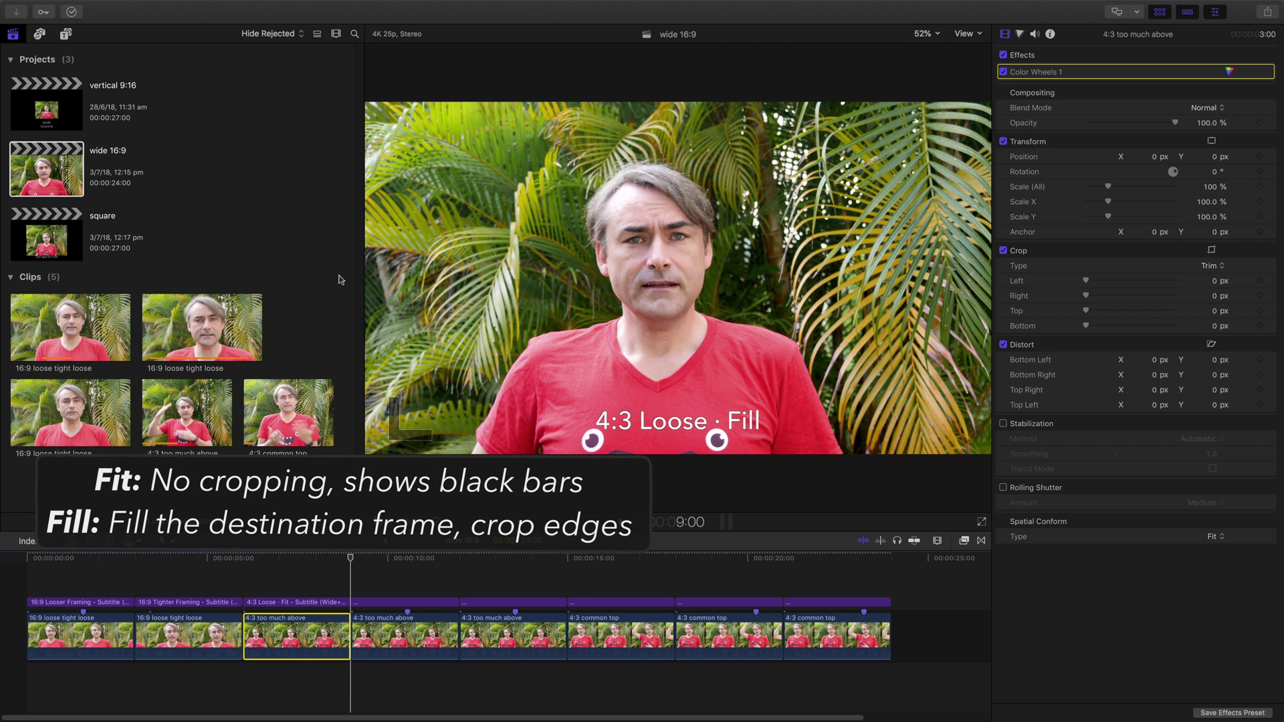
key(Up)
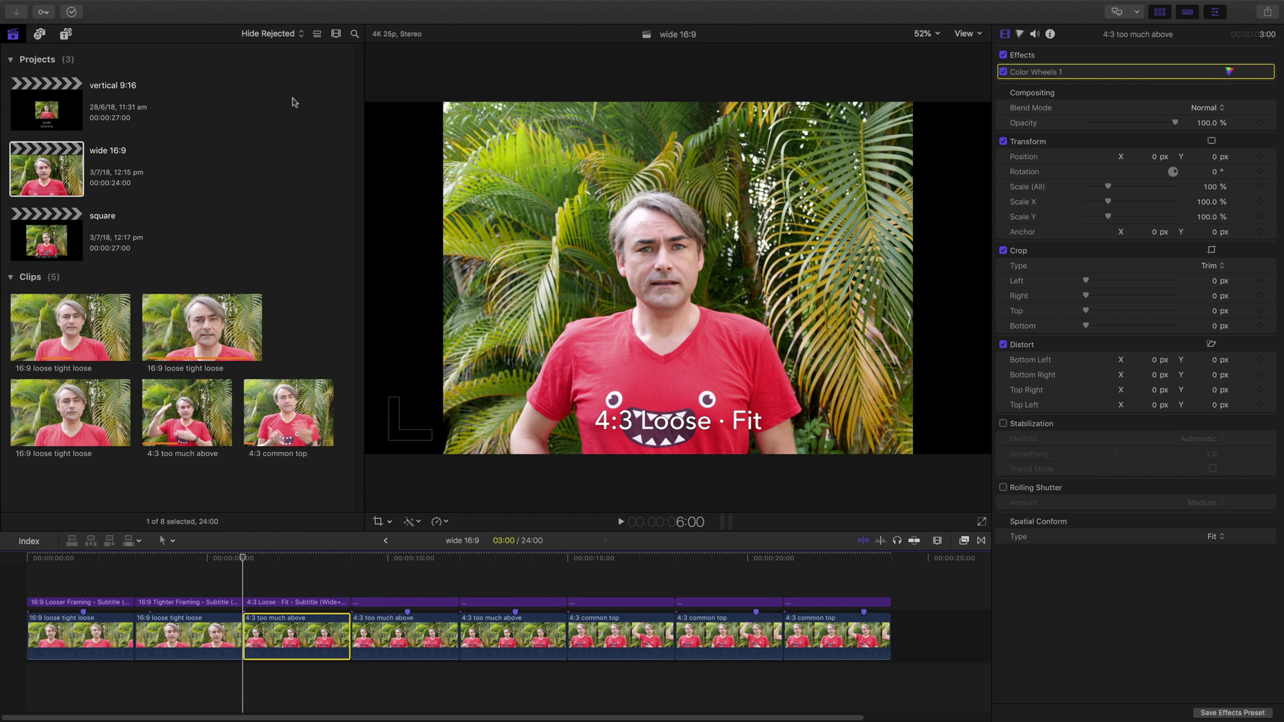
Step: Raise the Fill + Scale + Y Pos clip's Position Y to 137.4 px at 113% scale
key(Down)
key(Down)
click(528, 636)
mouse_move(1211, 238)
mouse_down()
mouse_move(1202, 273)
mouse_move(1214, 229)
mouse_up()
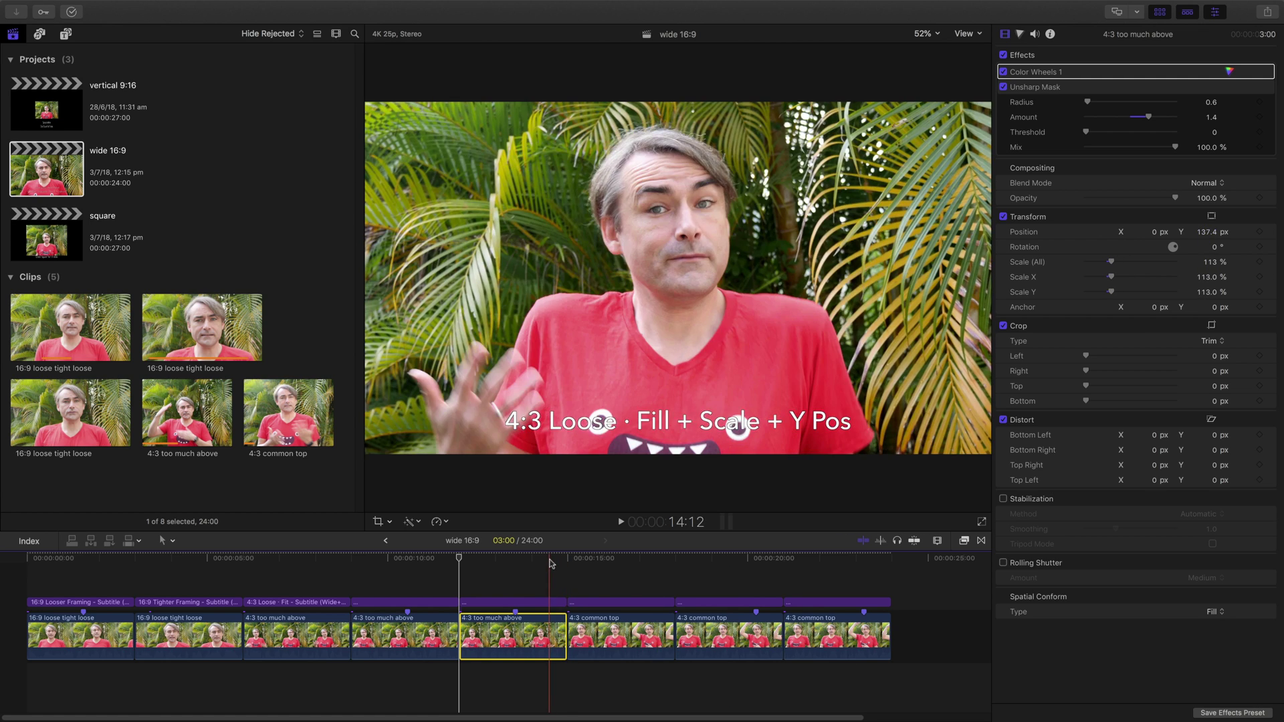
key(Down)
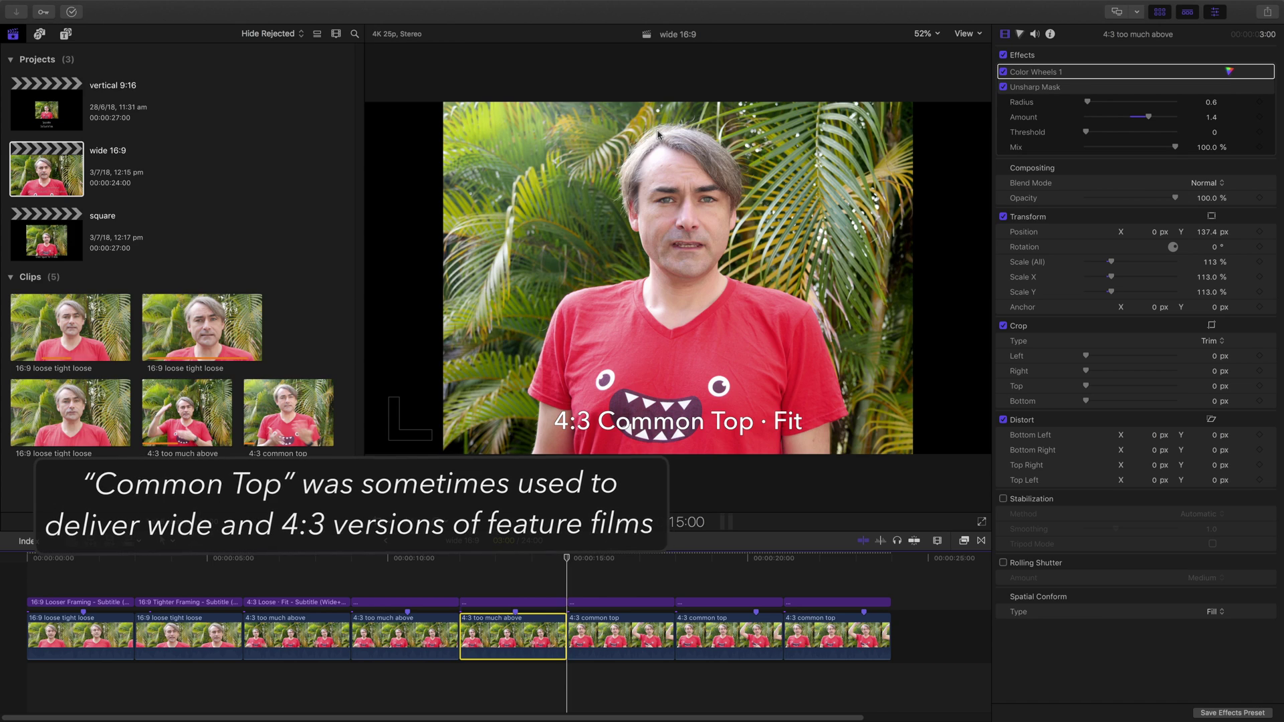
Step: Move the last 4:3 Common Top clip's Position Y to about -360 px
key(j)
key(j)
key(j)
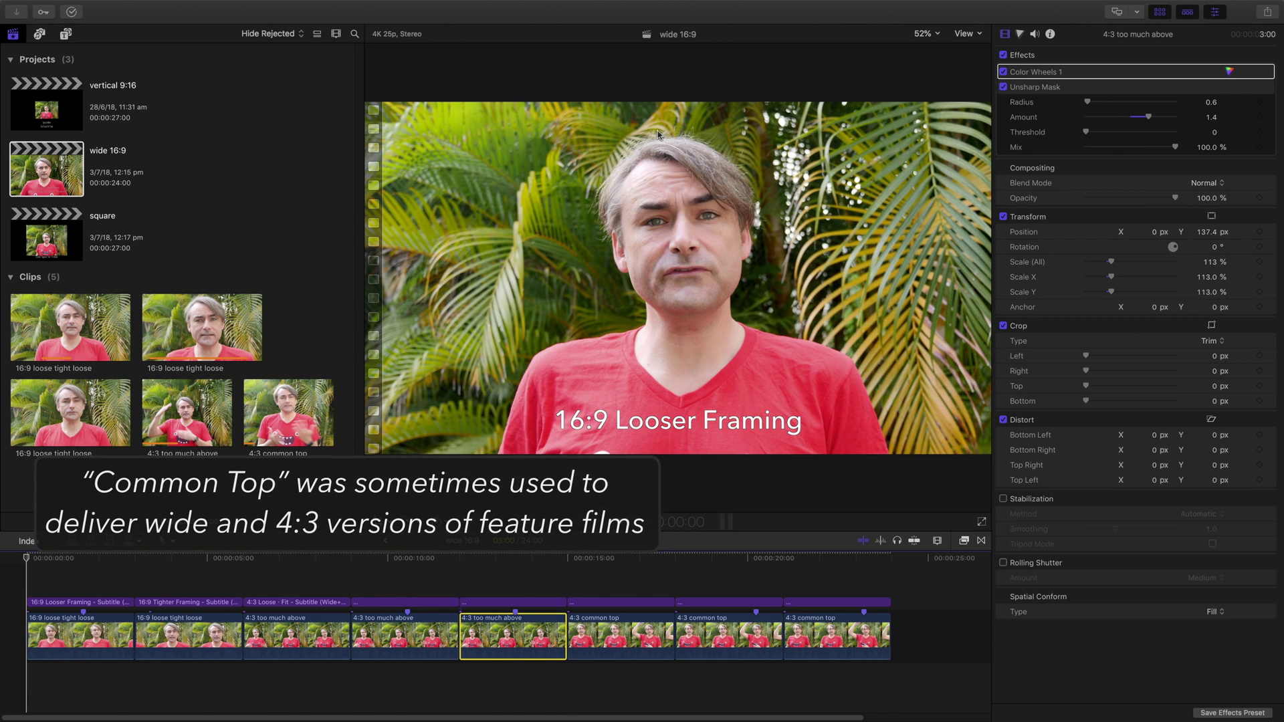
key(l)
key(l)
key(l)
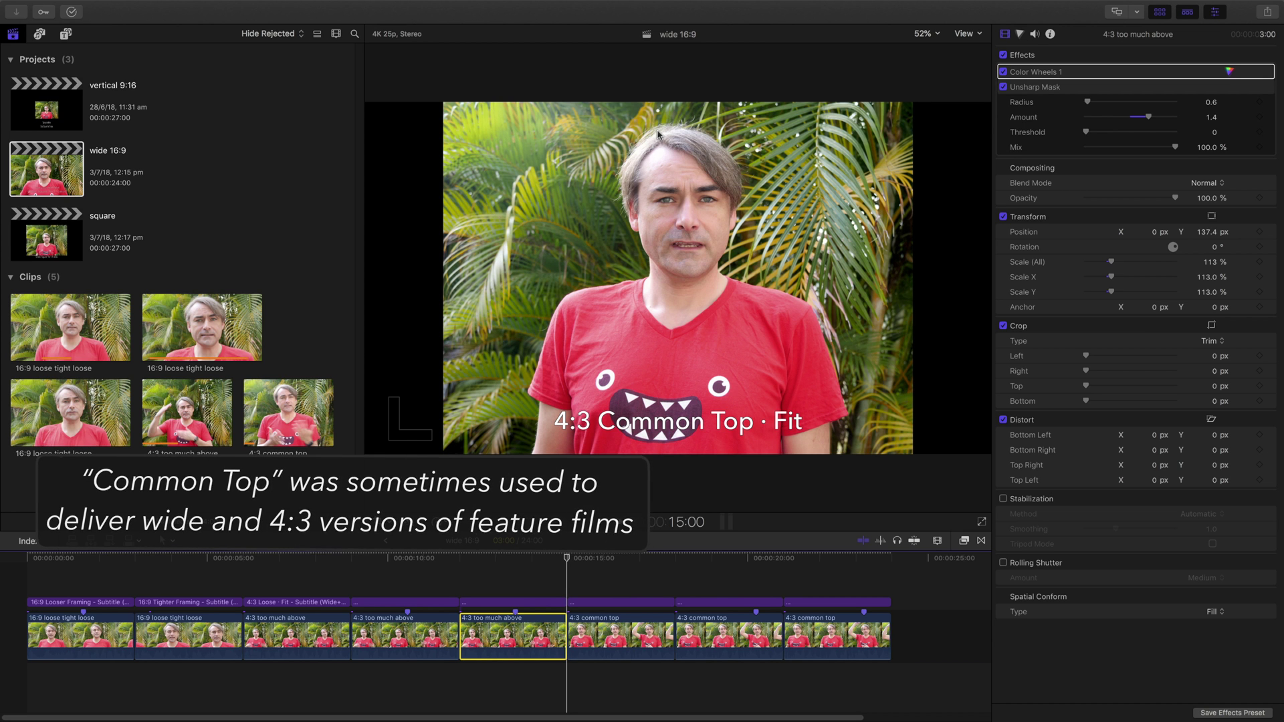
key(Down)
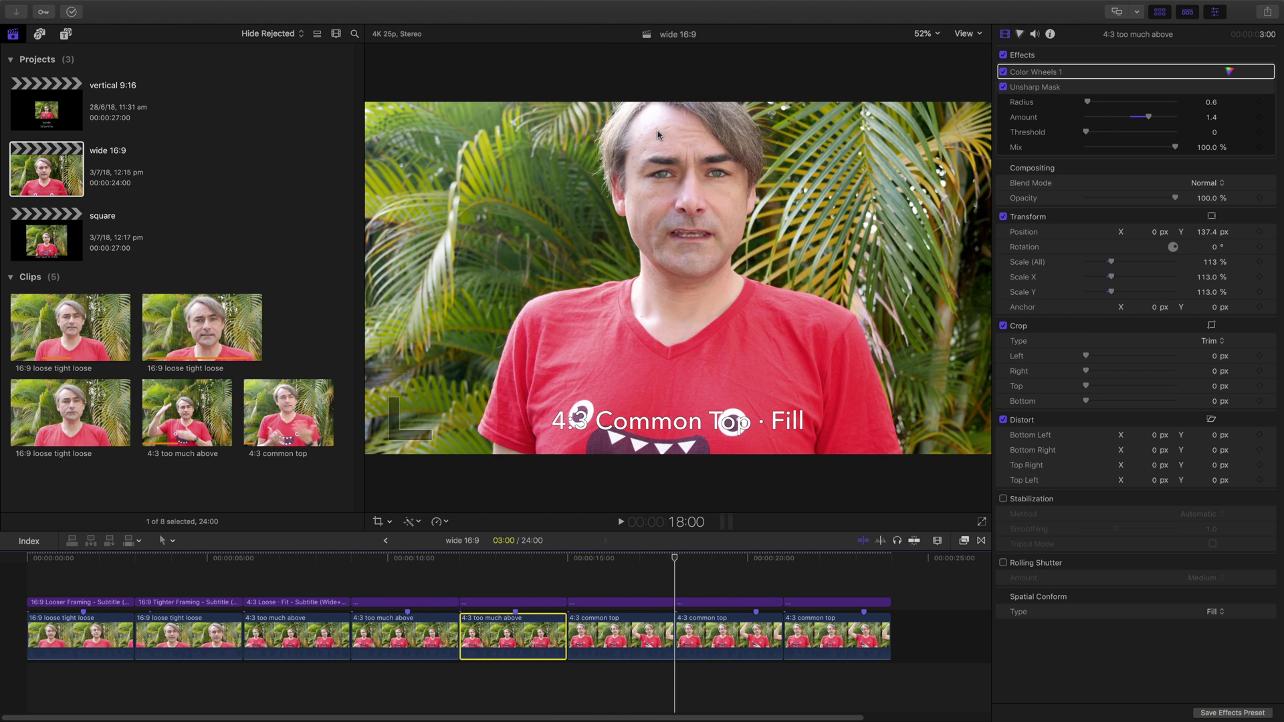
key(Down)
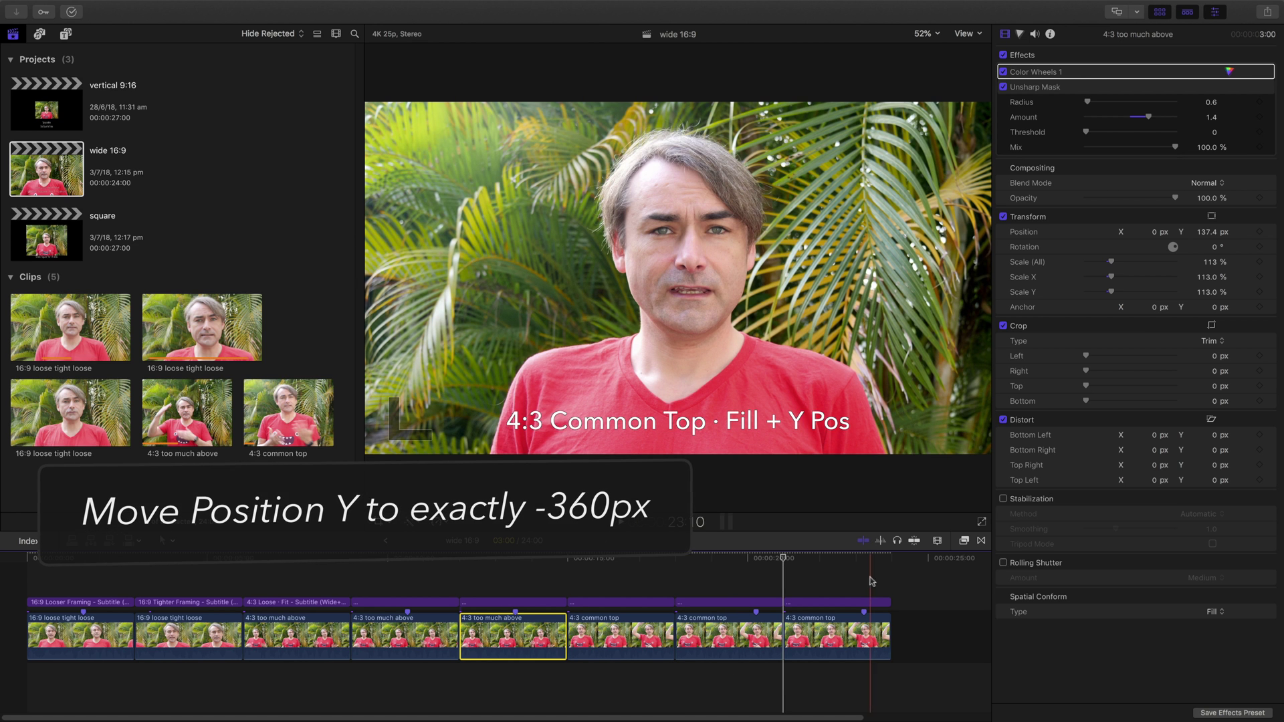
key(c)
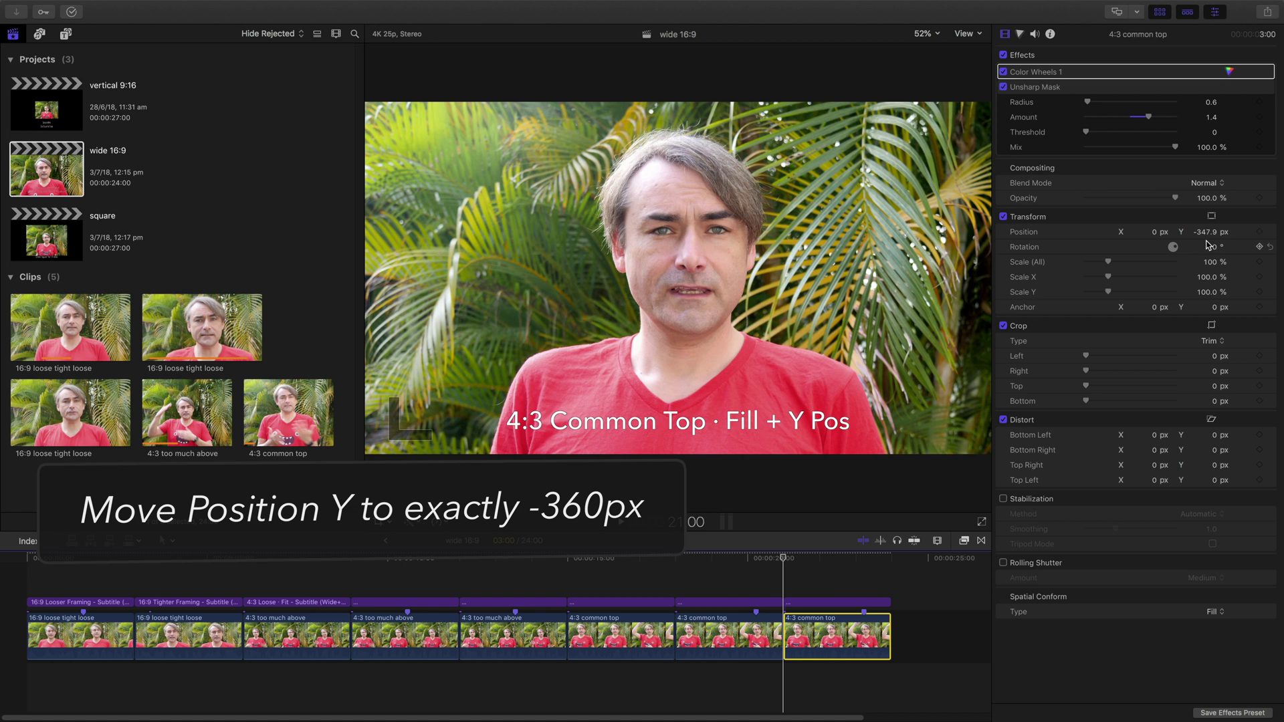
drag(1206, 235, 1205, 232)
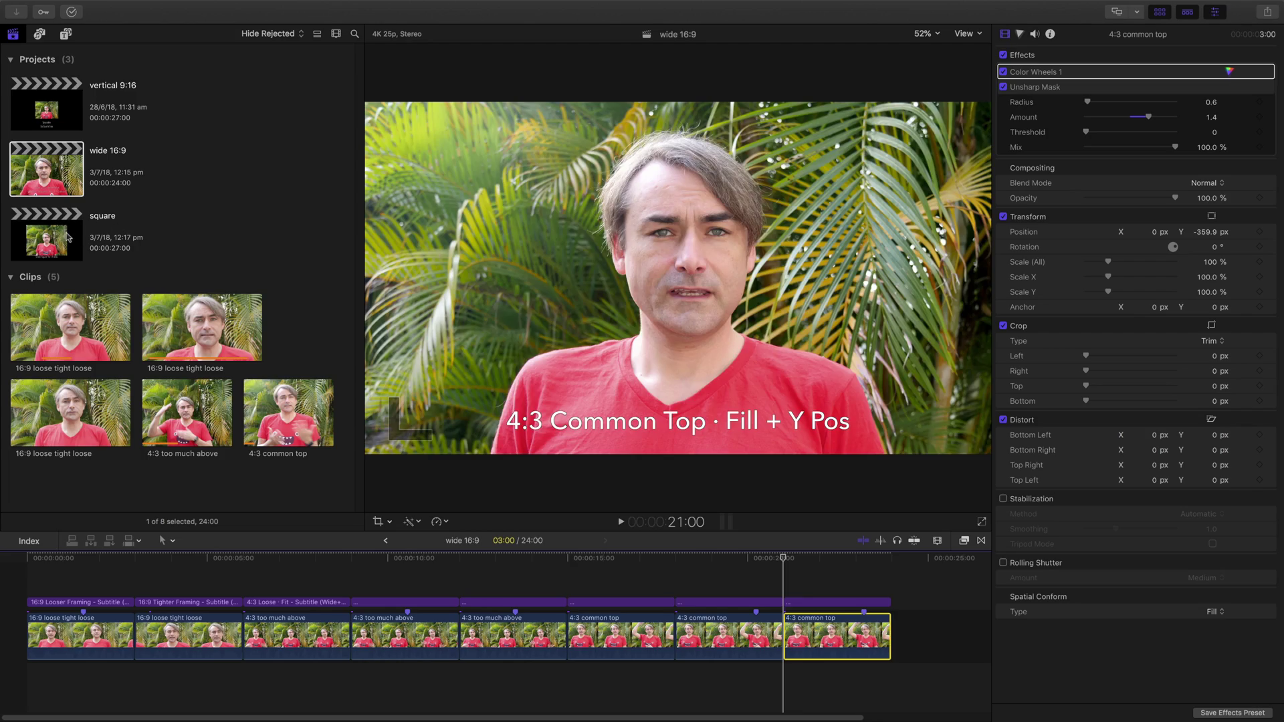
click(67, 237)
double_click(67, 237)
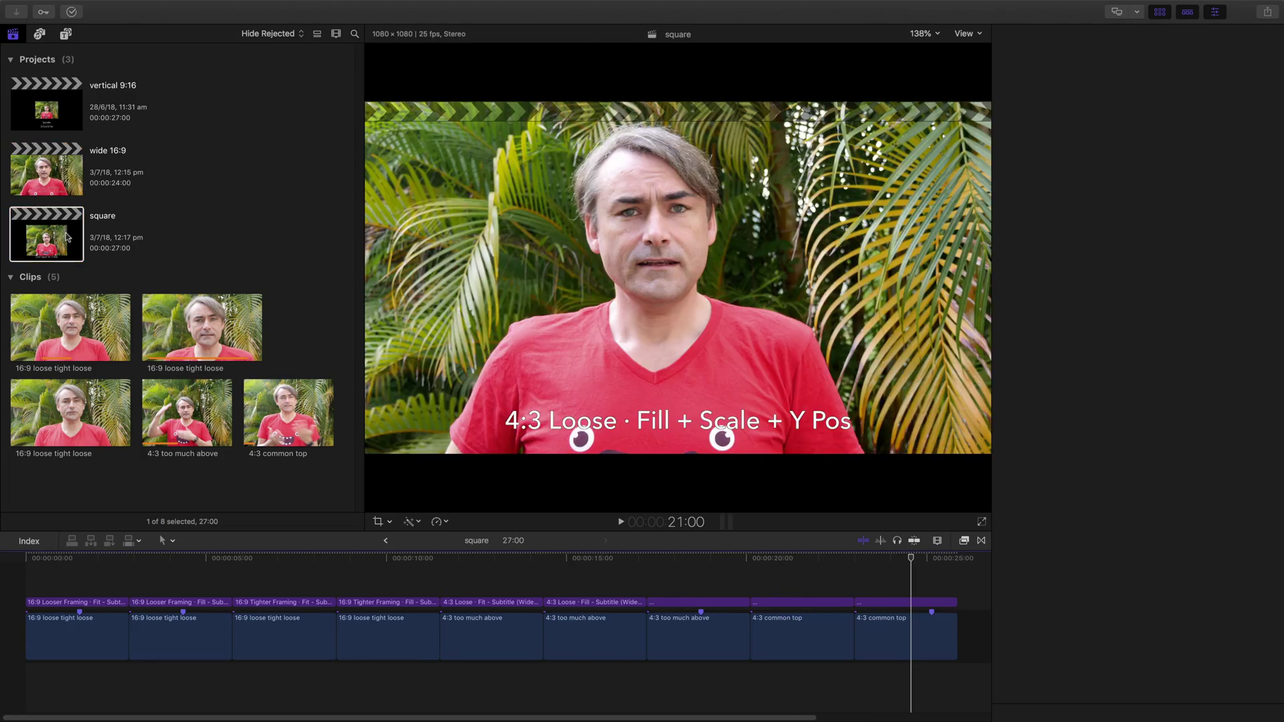
key(Home)
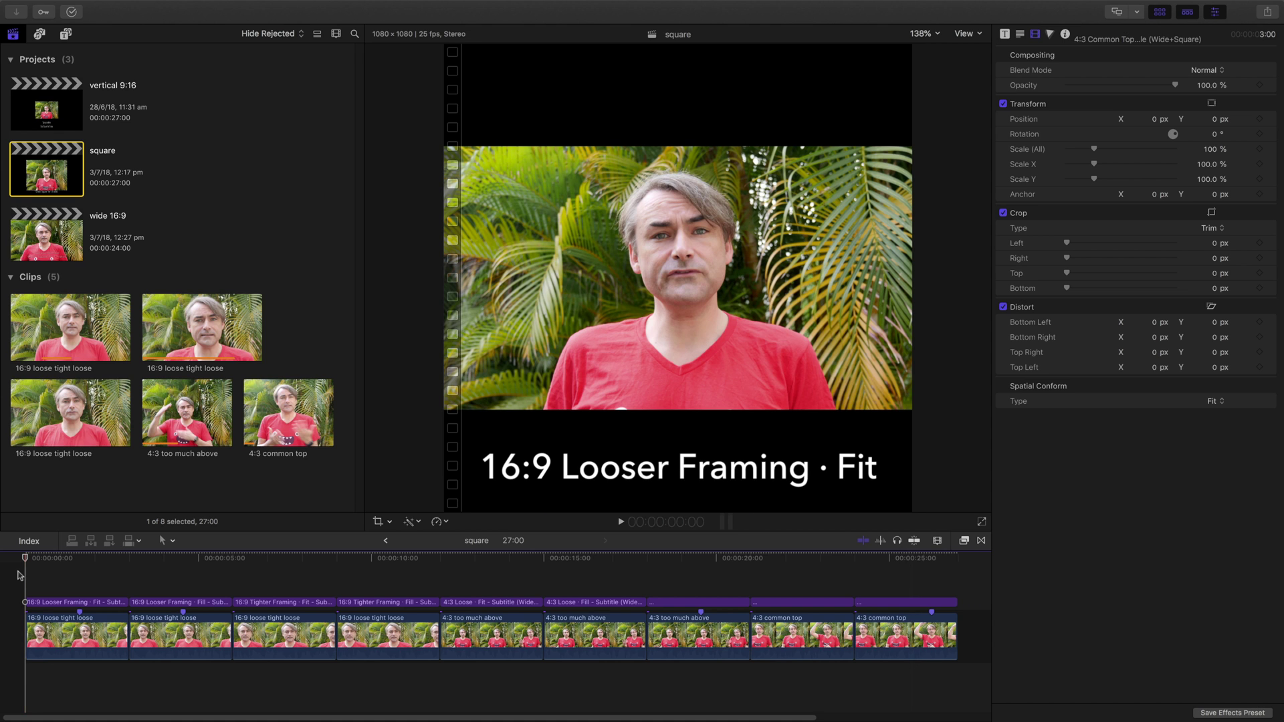
key(c)
key(space)
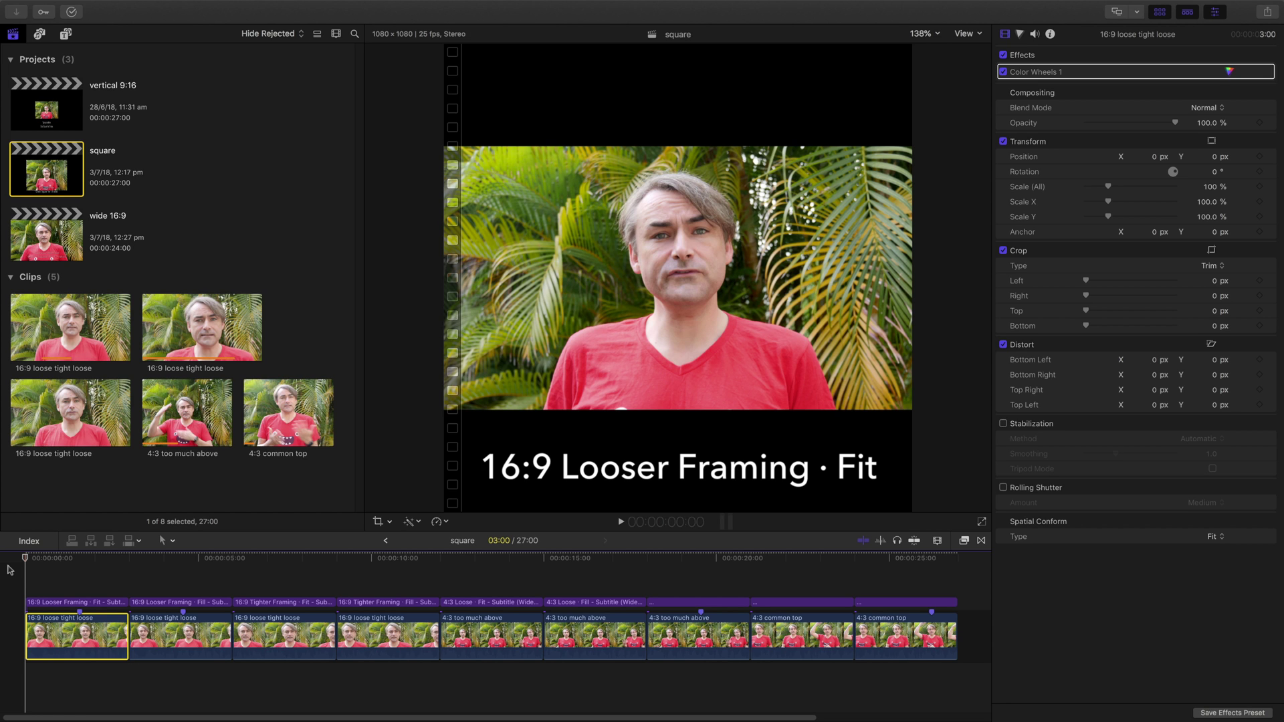
key(Down)
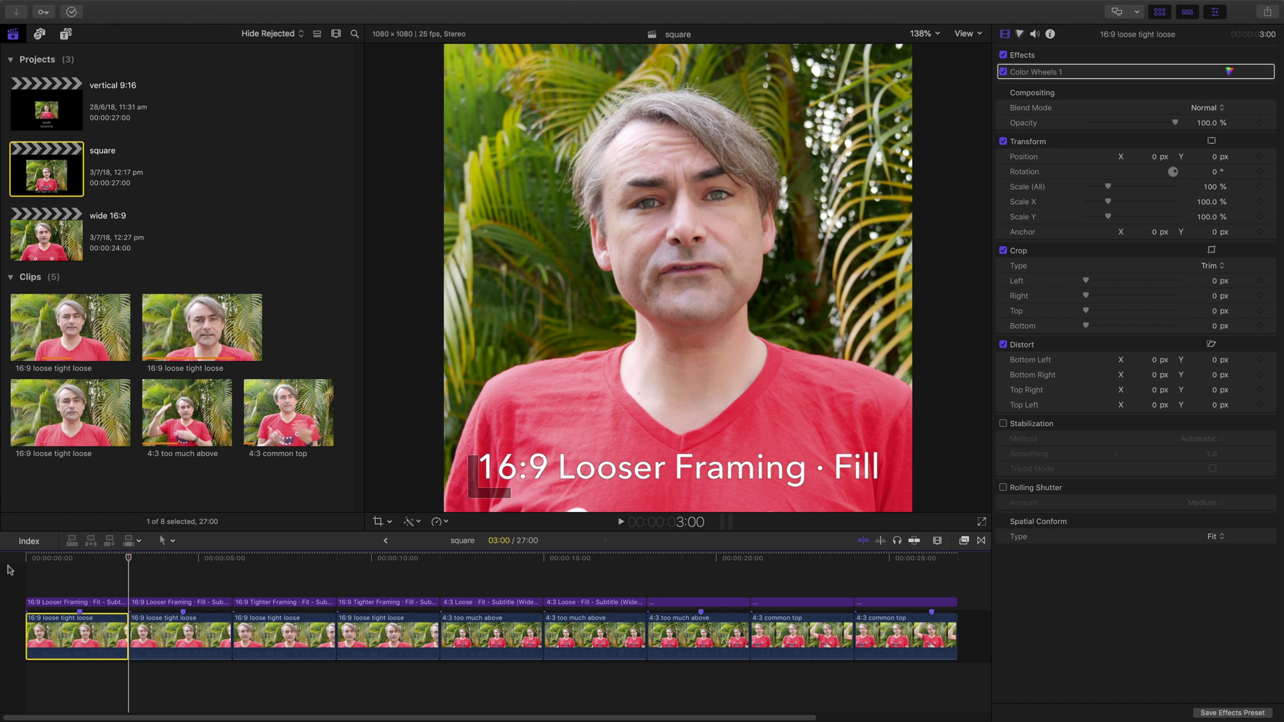
key(Down)
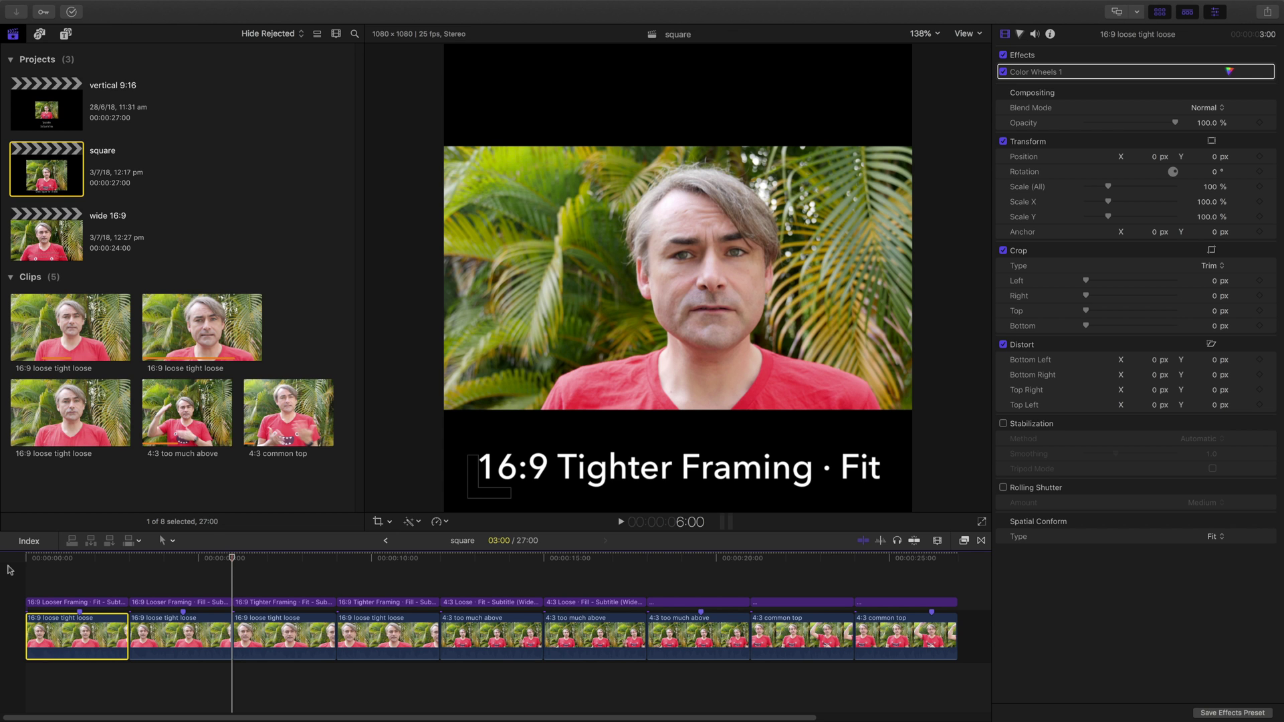
key(Down)
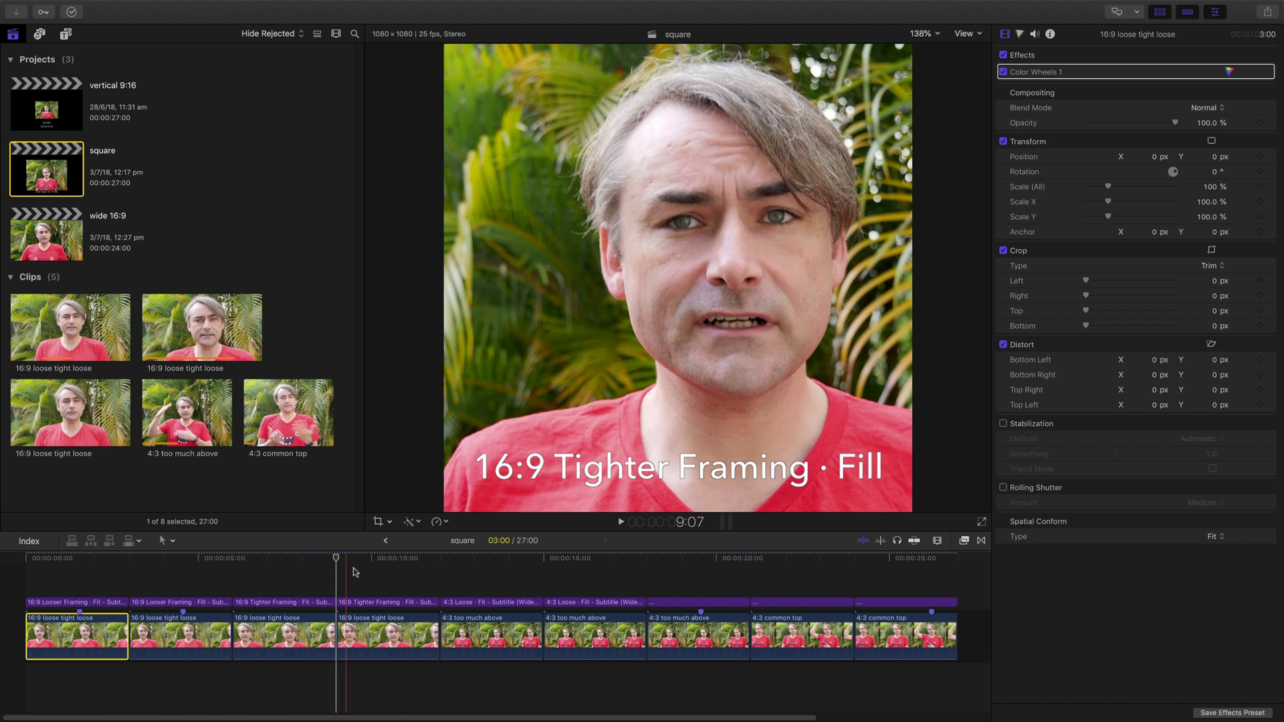
click(392, 560)
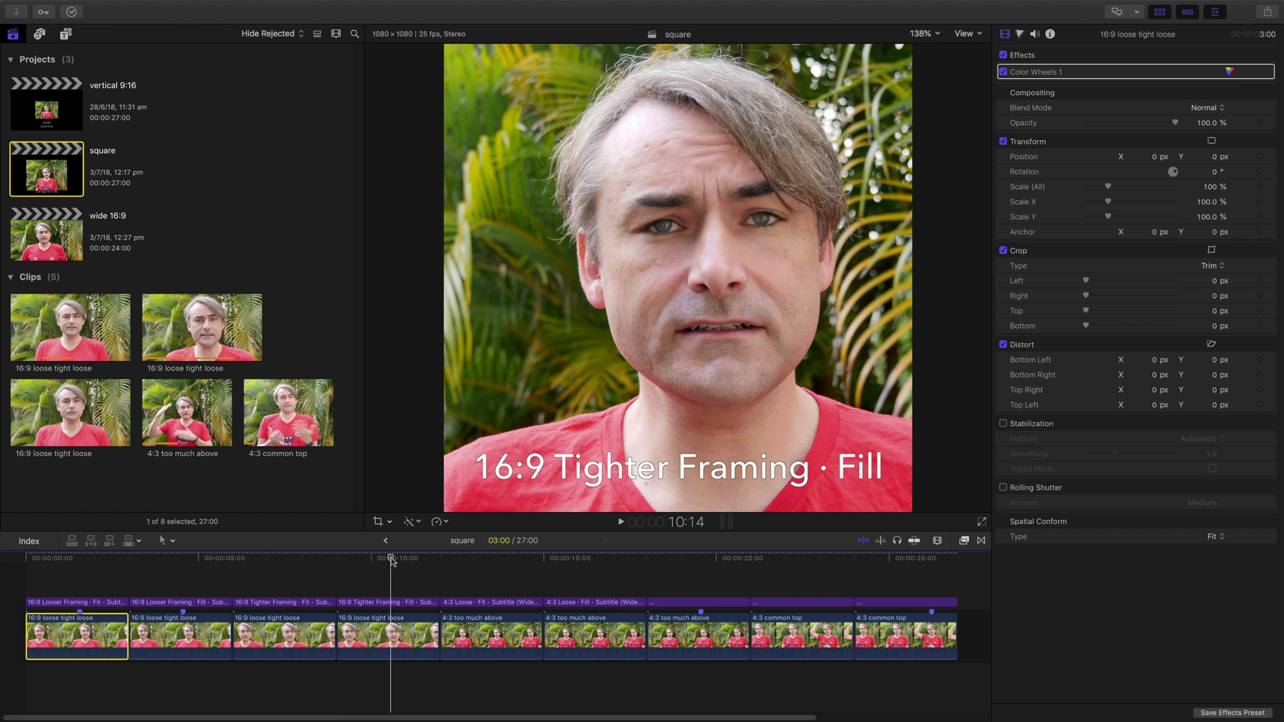
Step: Set the square project's '4:3 too much above' clip Scale (All) to 121%
key(Down)
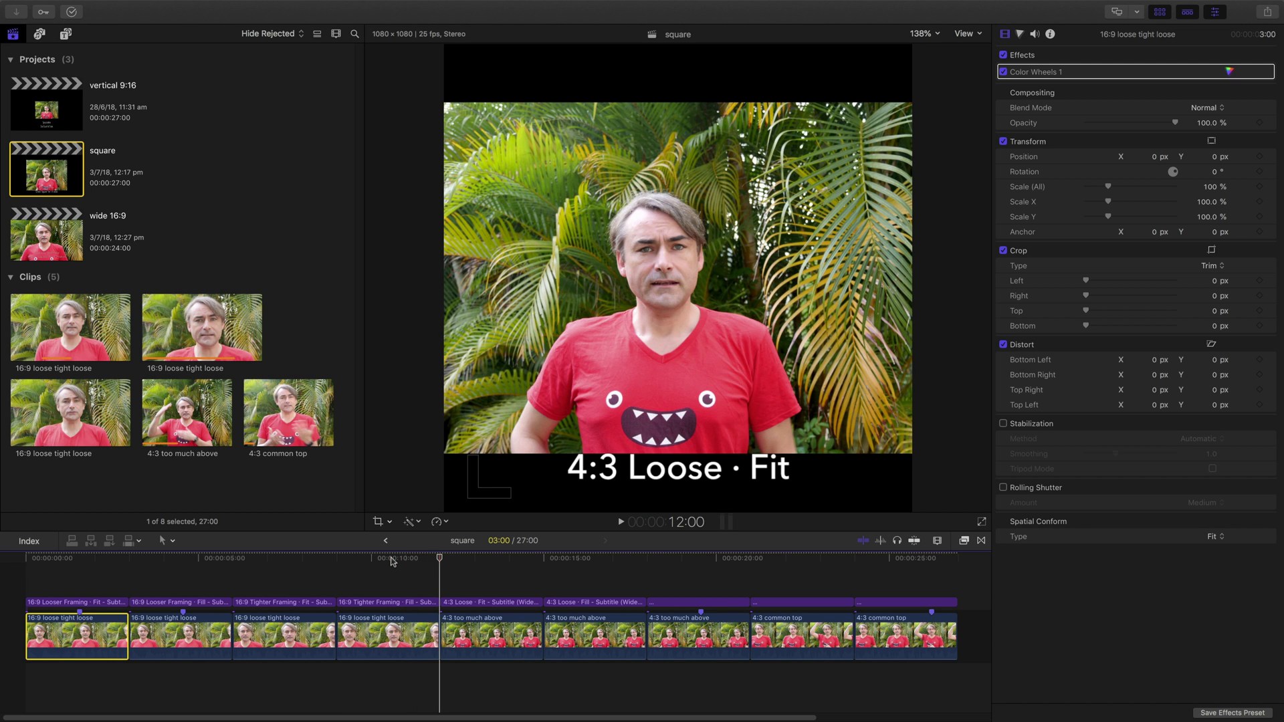
key(Down)
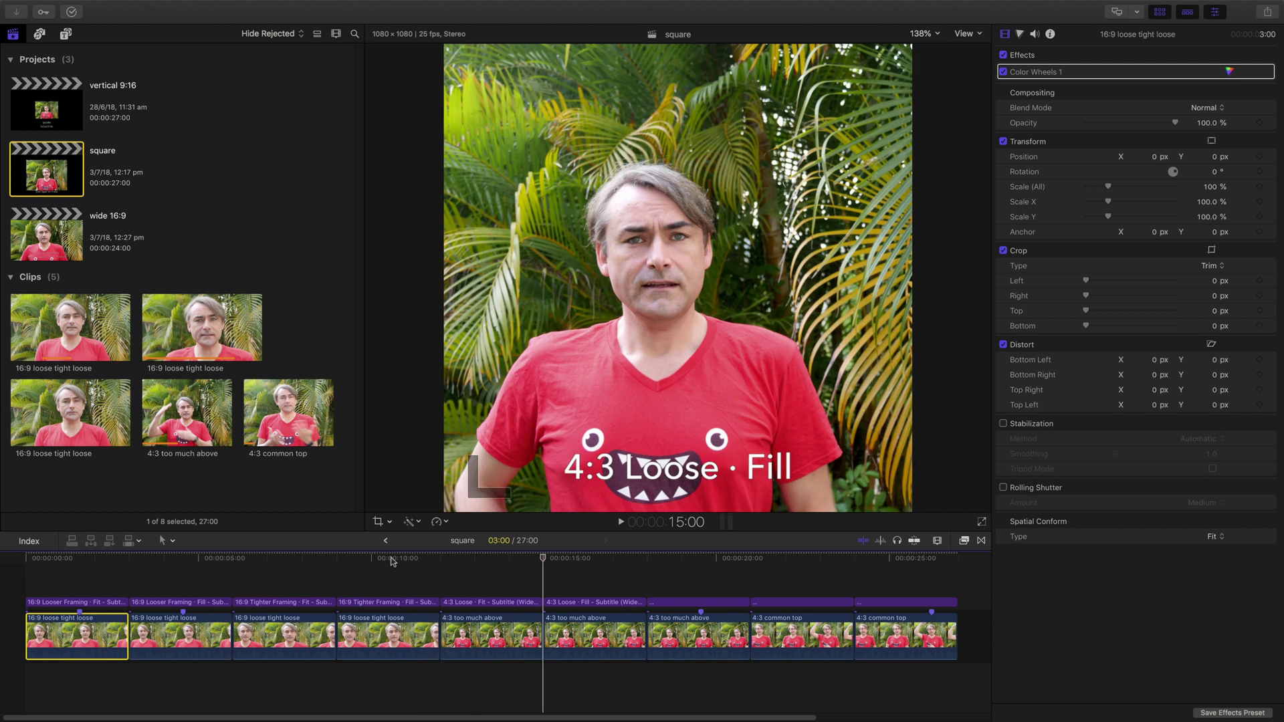
key(Down)
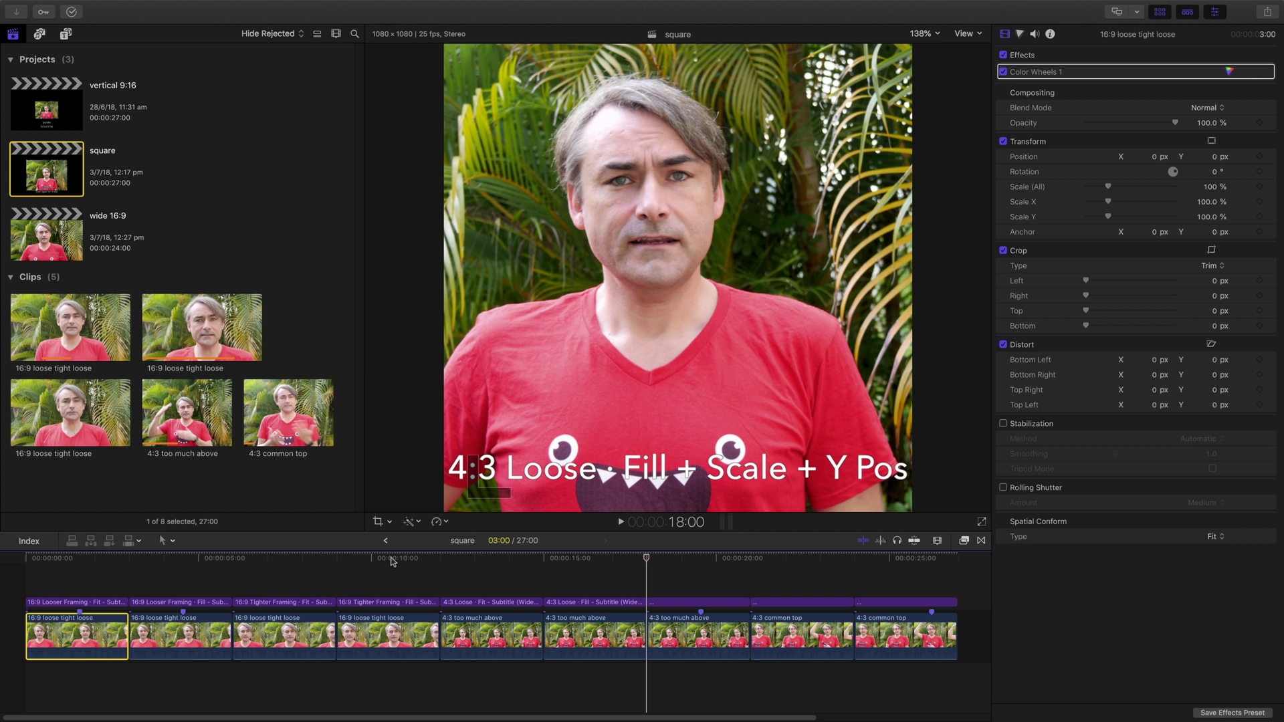
click(694, 568)
click(699, 637)
drag(1211, 262, 968, 532)
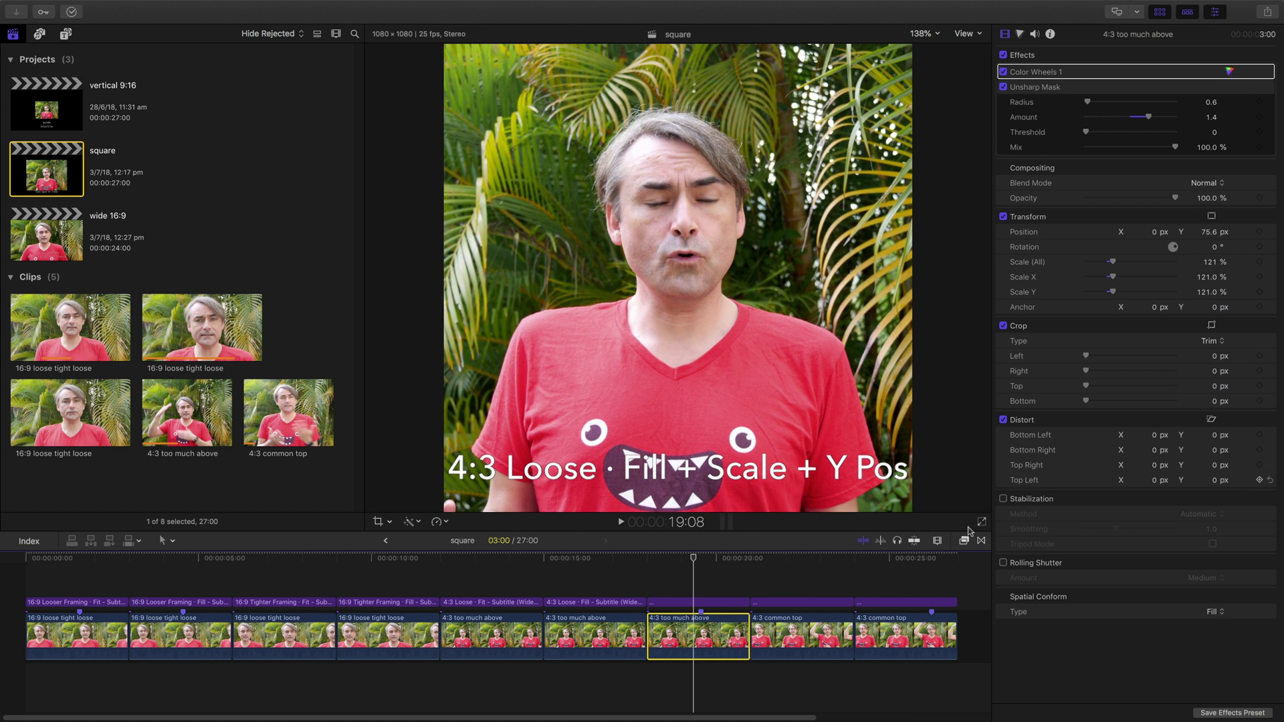
Step: Review the 4:3 Common Top clips, then open the vertical 9:16 project
click(727, 559)
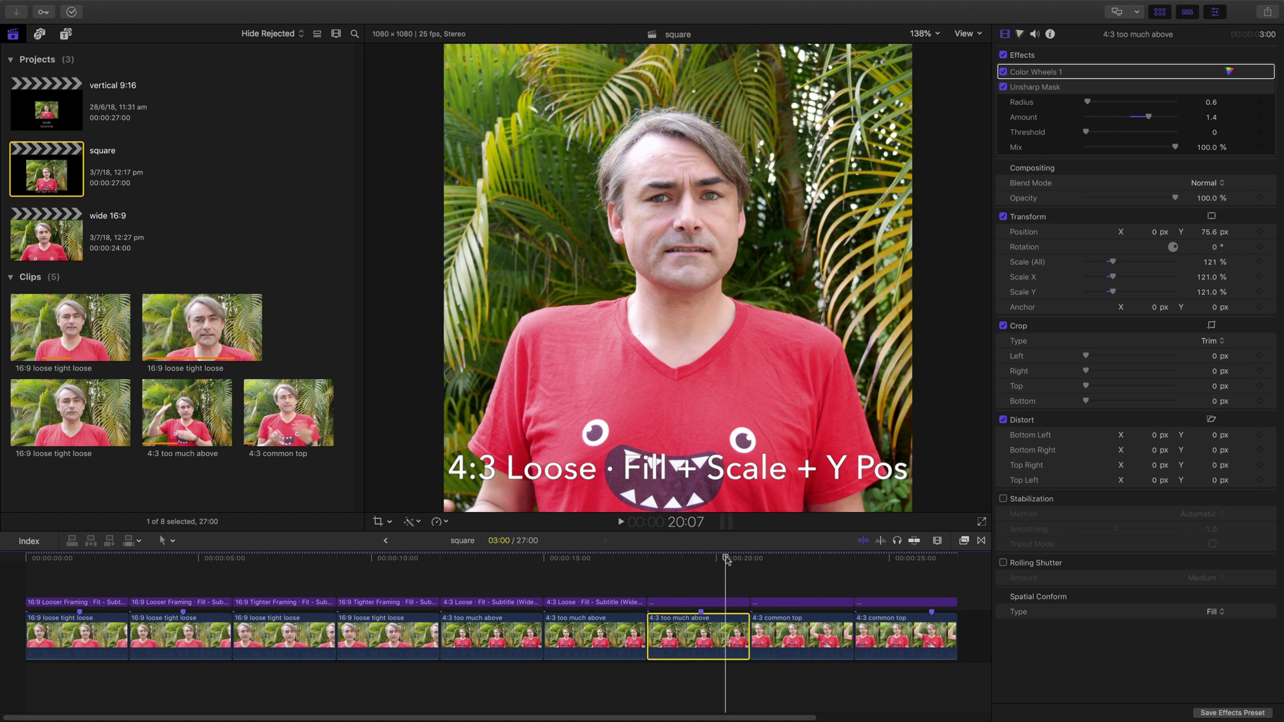
key(Down)
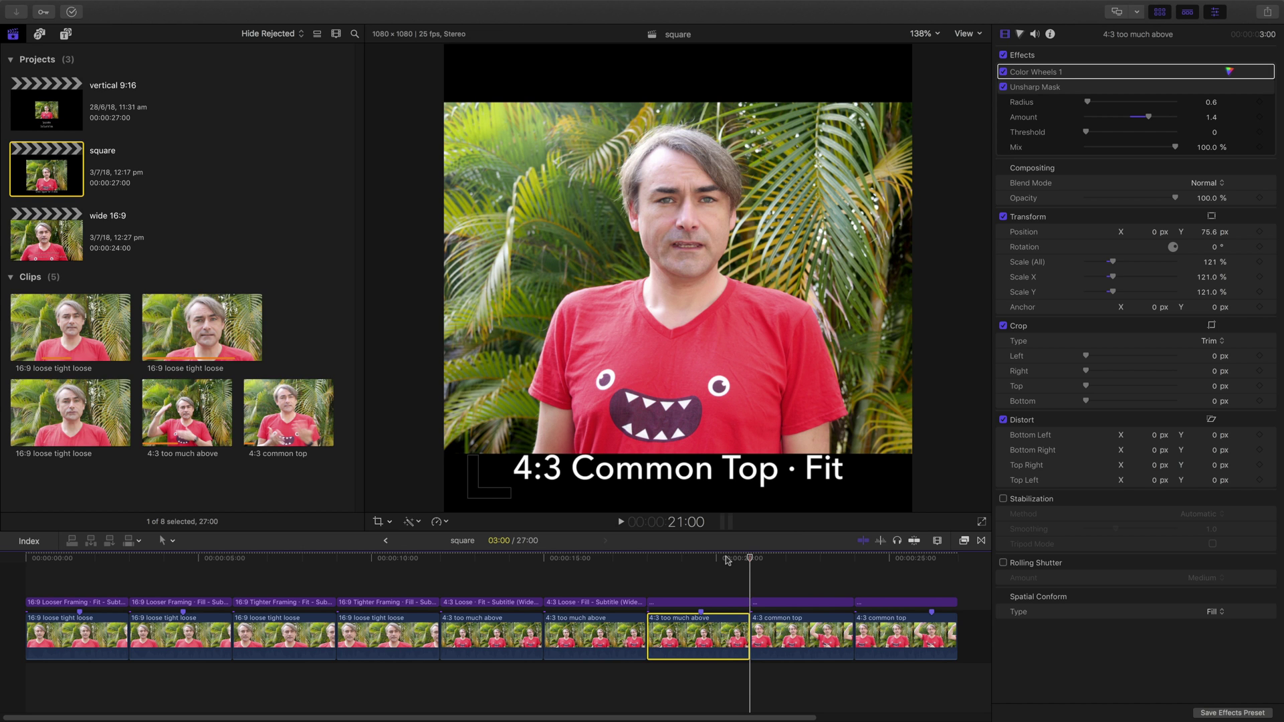
key(Down)
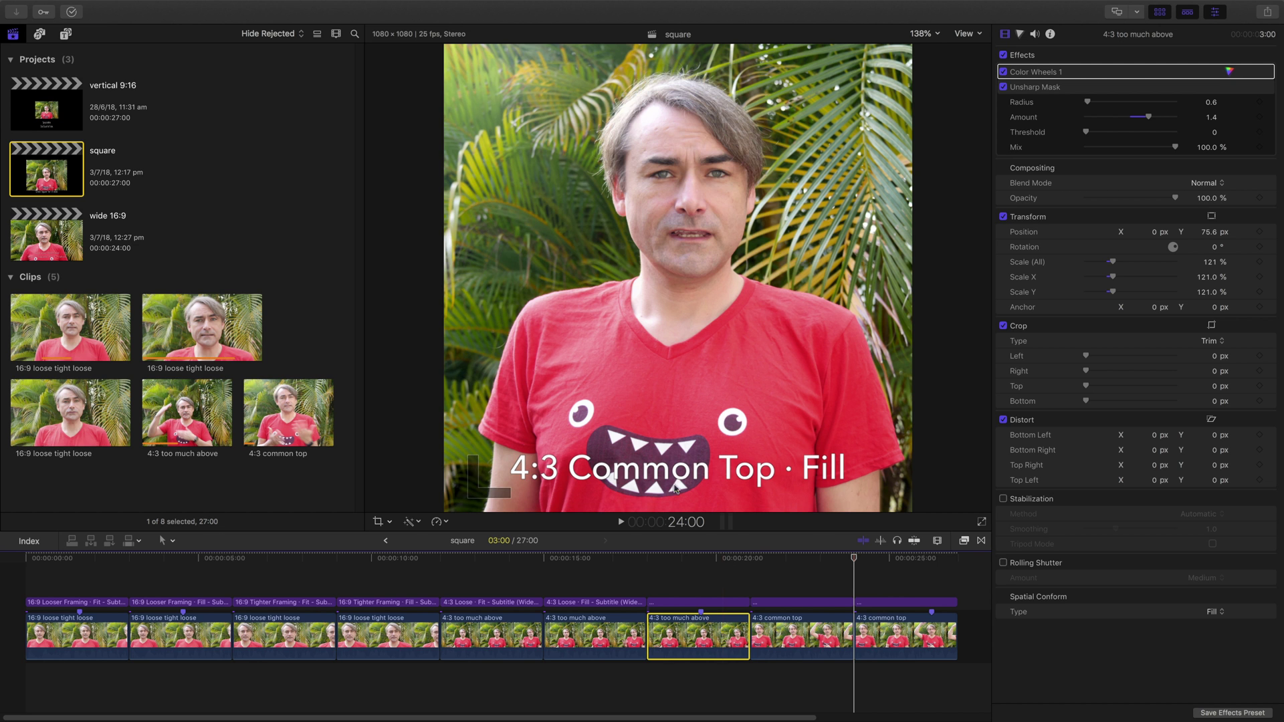
double_click(35, 117)
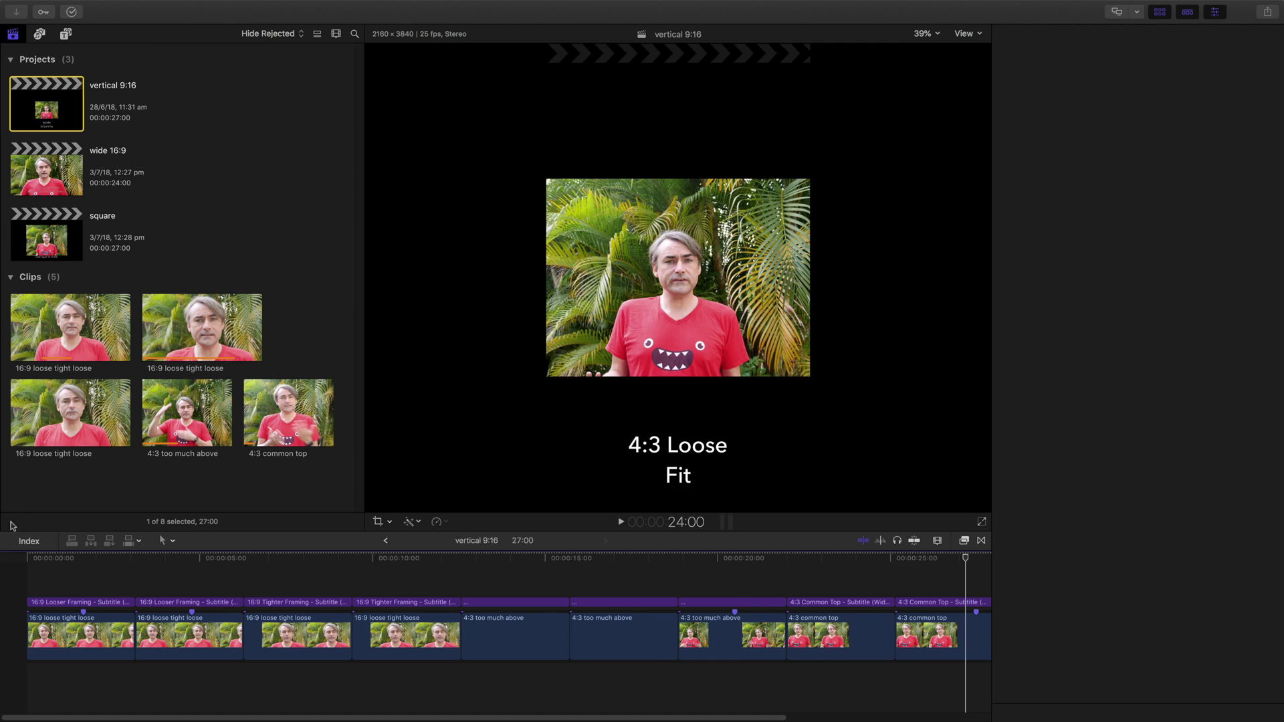
click(27, 564)
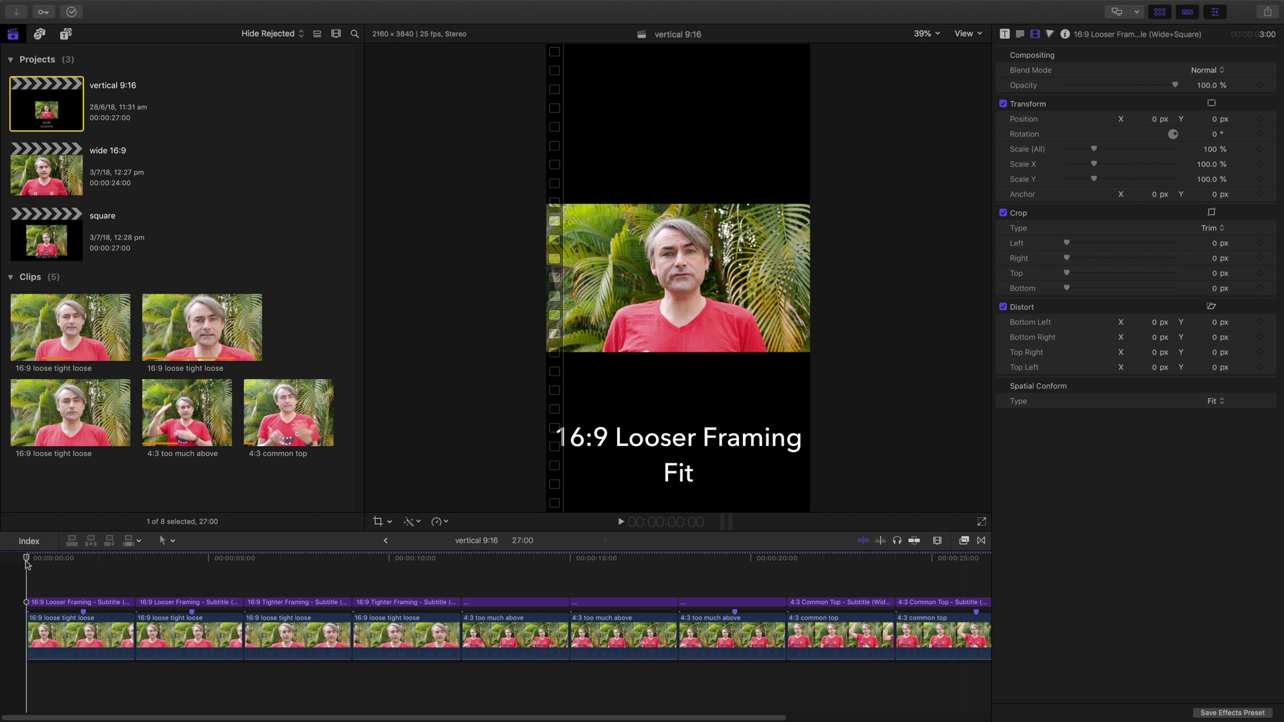
key(Down)
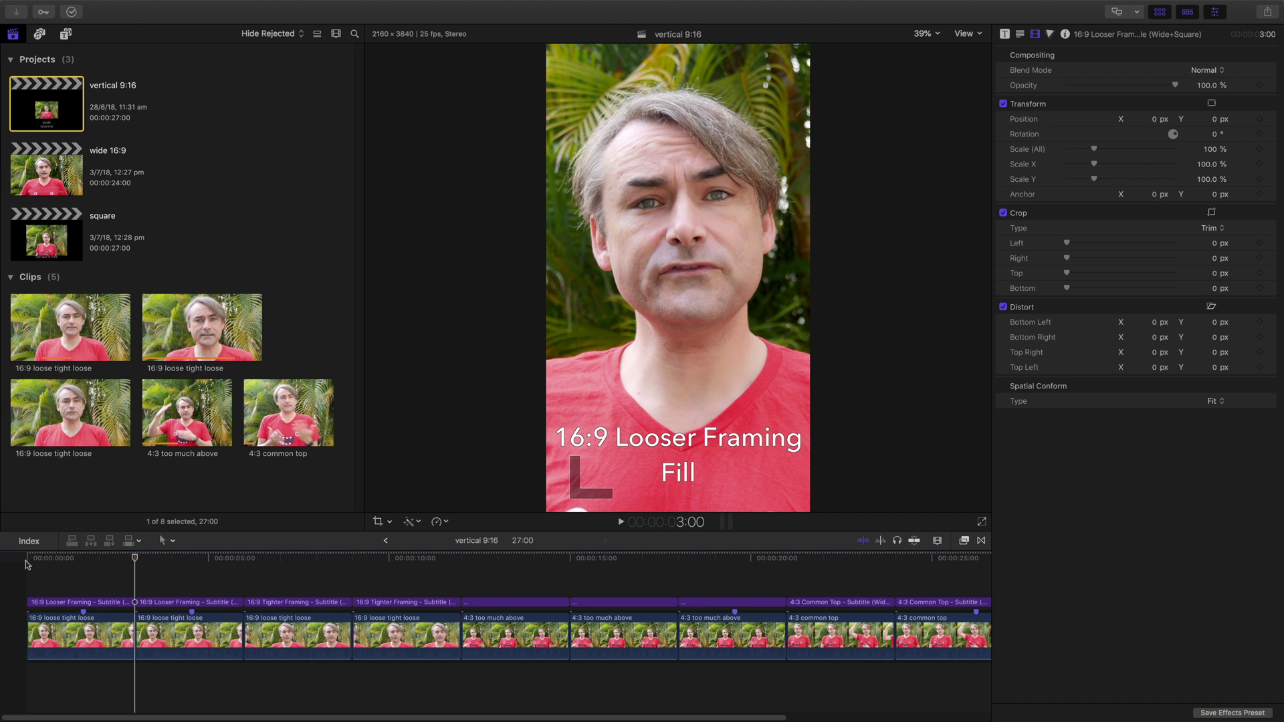
key(Down)
key(Down)
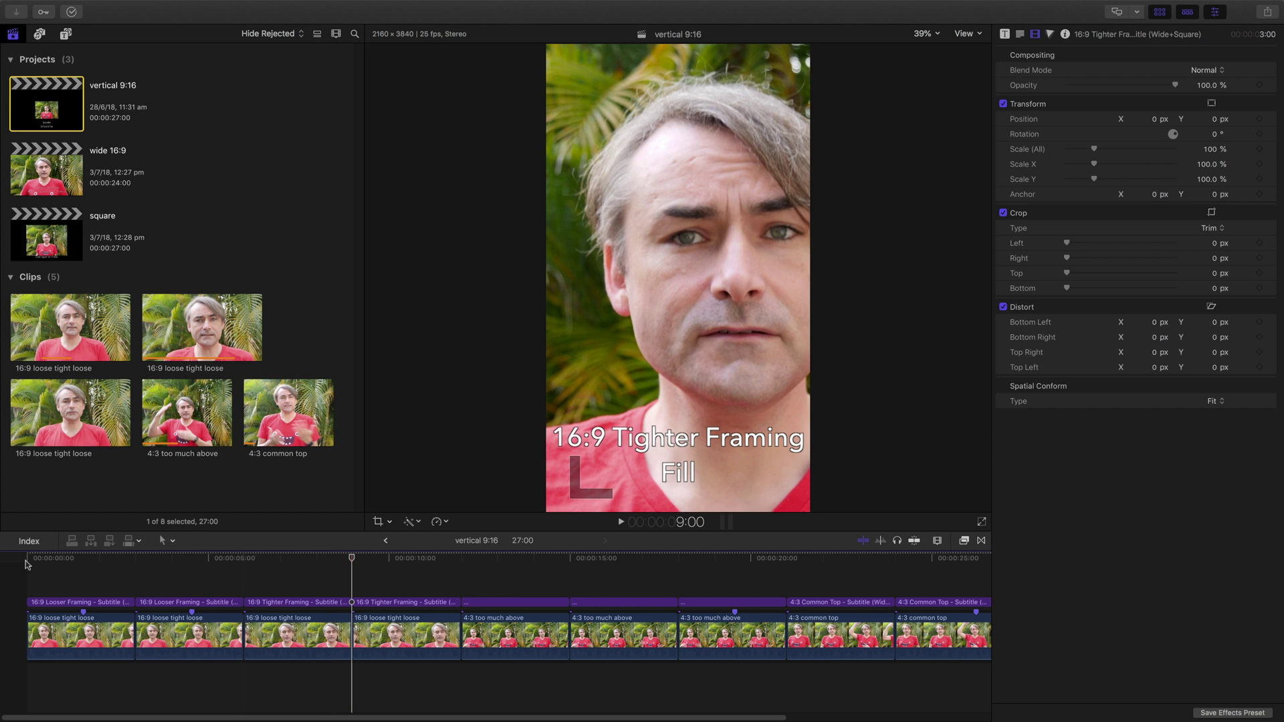
drag(68, 562, 423, 561)
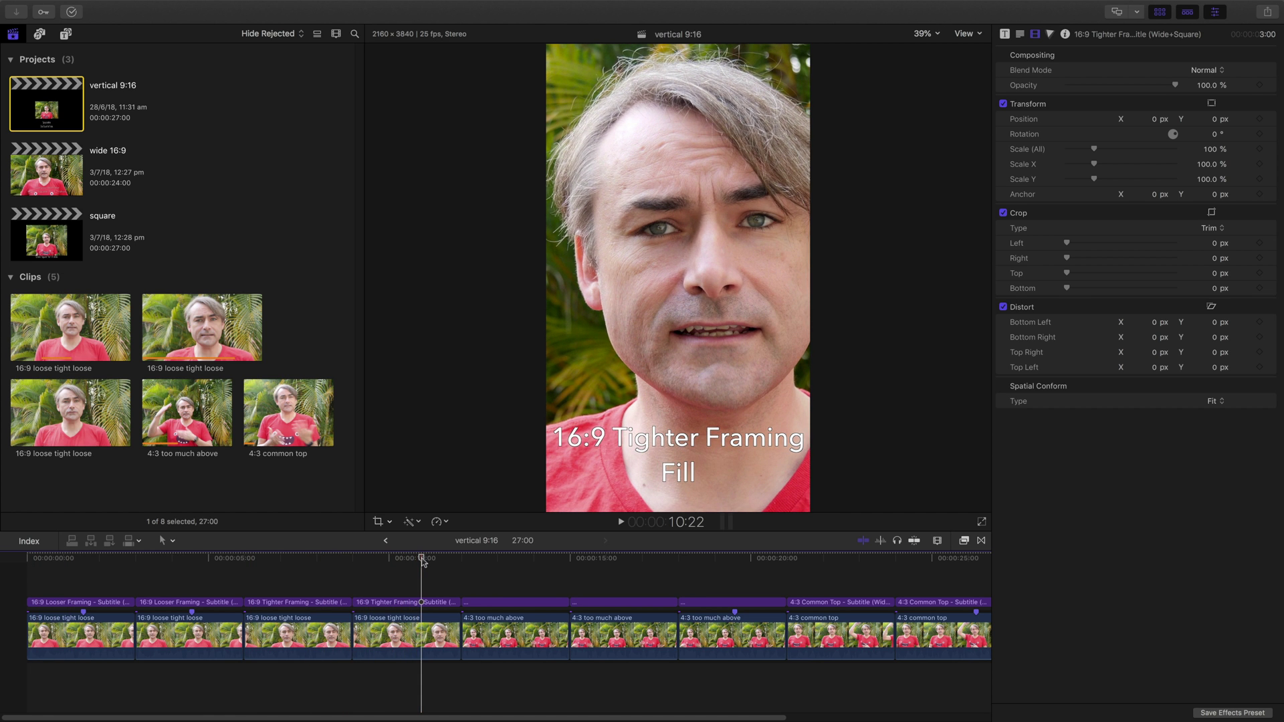
key(Down)
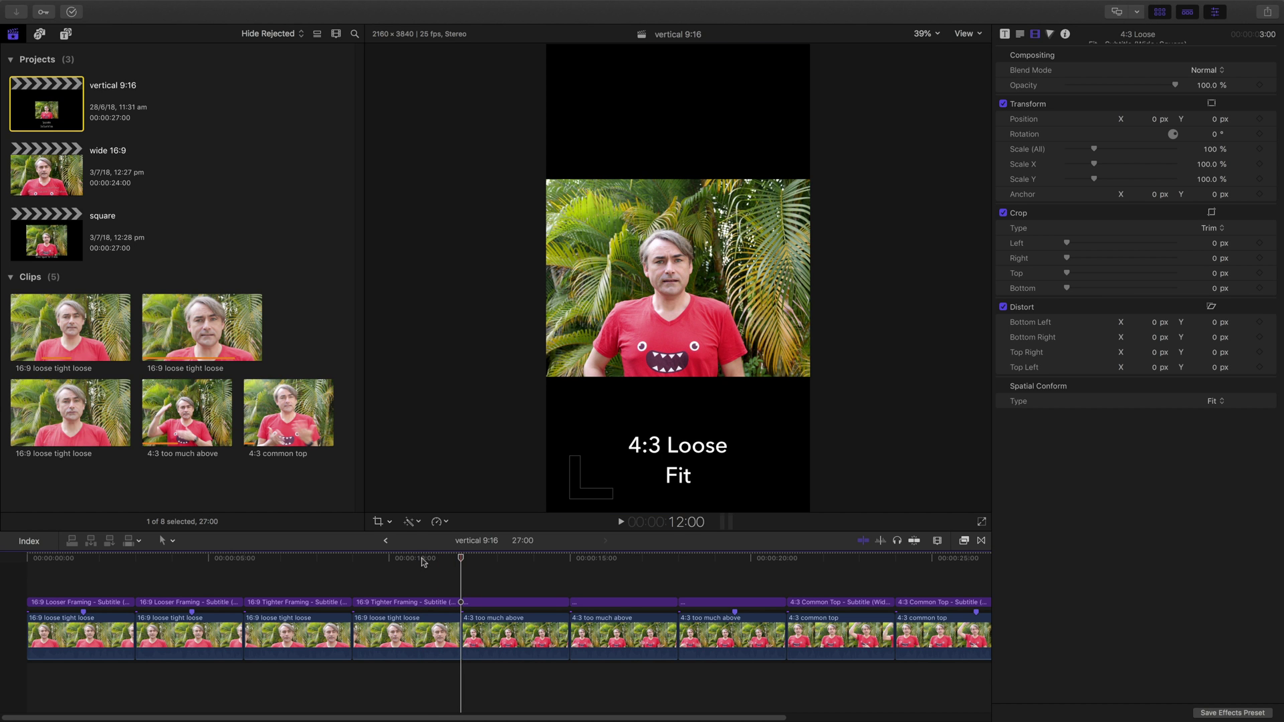
key(Down)
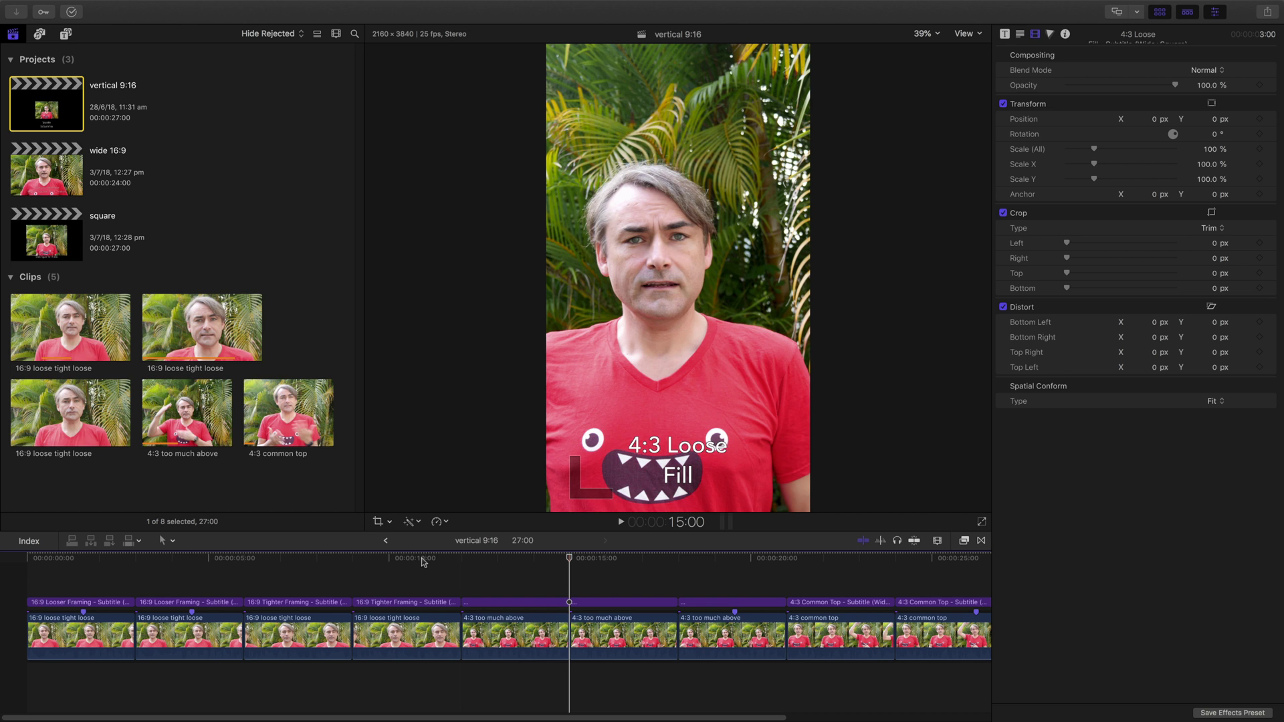
key(Down)
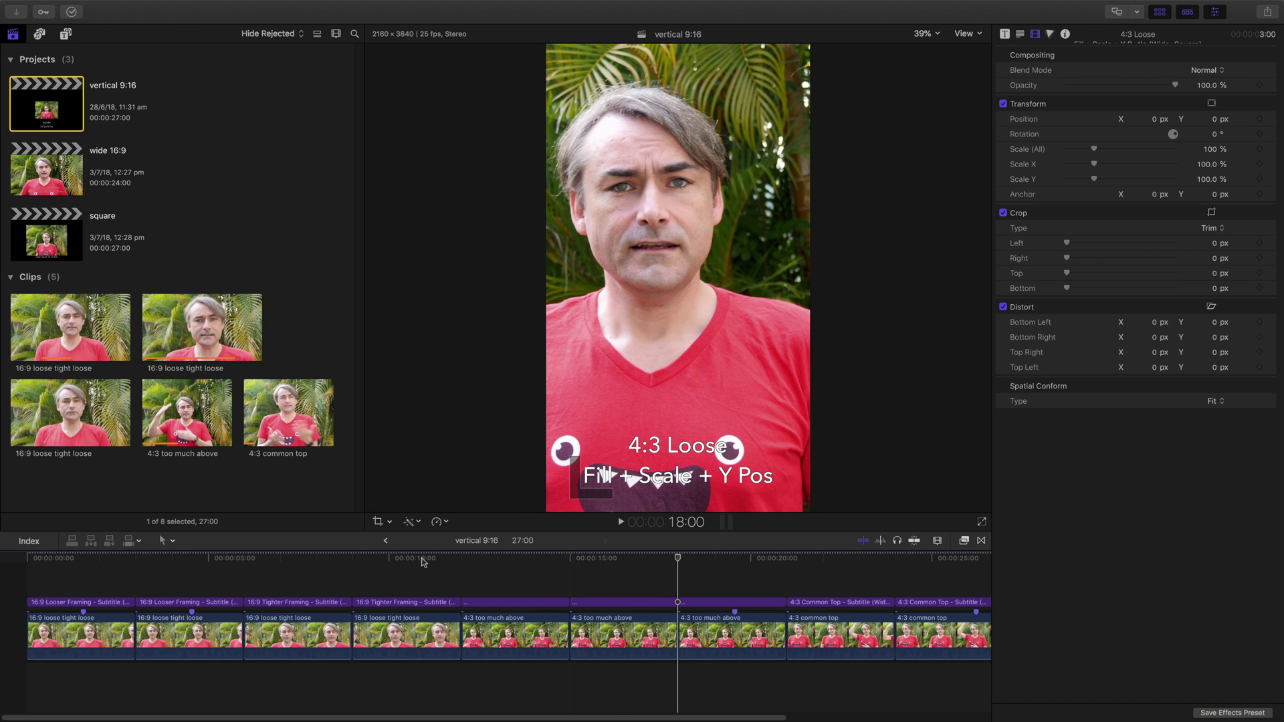
key(Down)
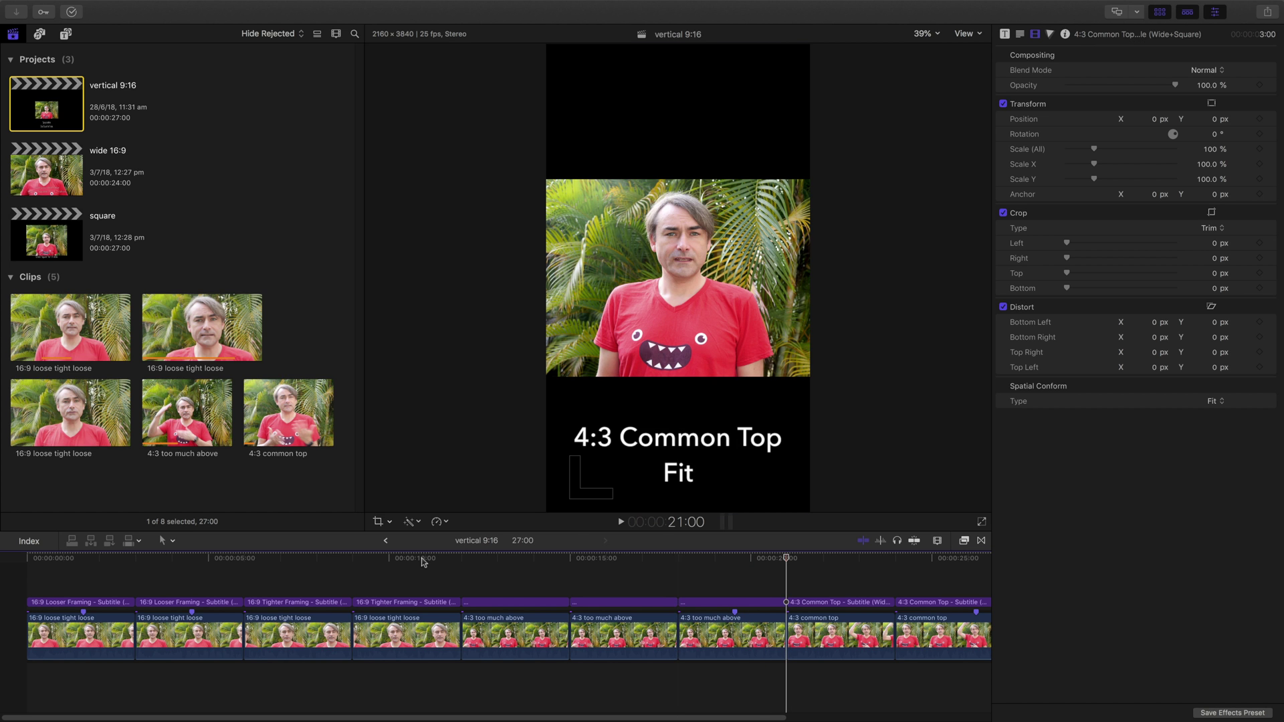